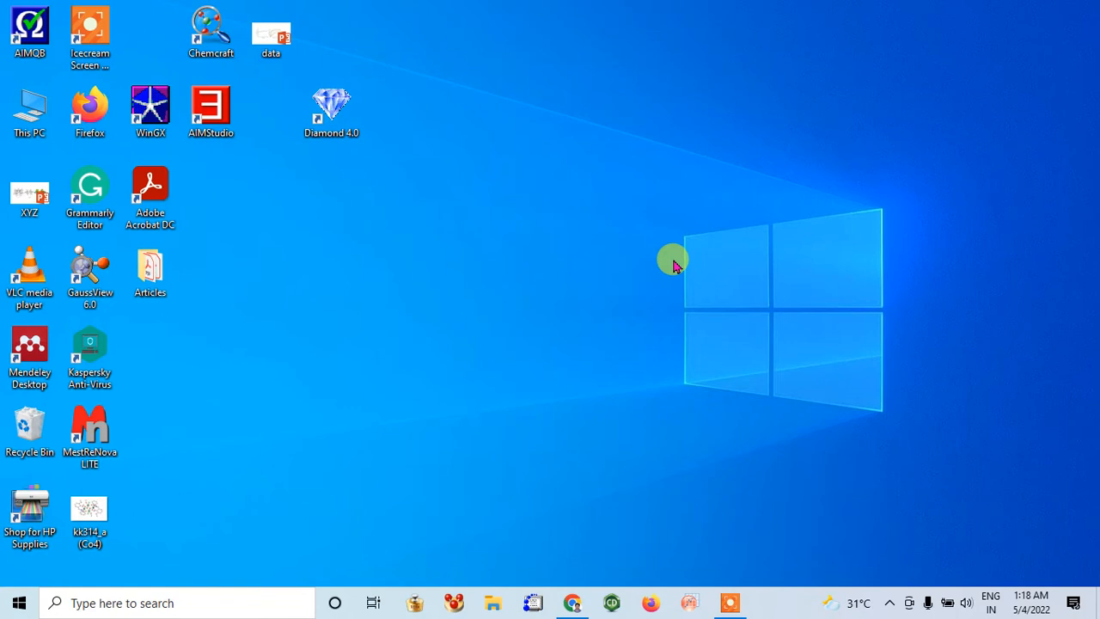
Launch Diamond and open the crystal structure file kk314_a (Co4) from the KK314 folder
{"action": "double_click", "coordinate": [344, 114]}
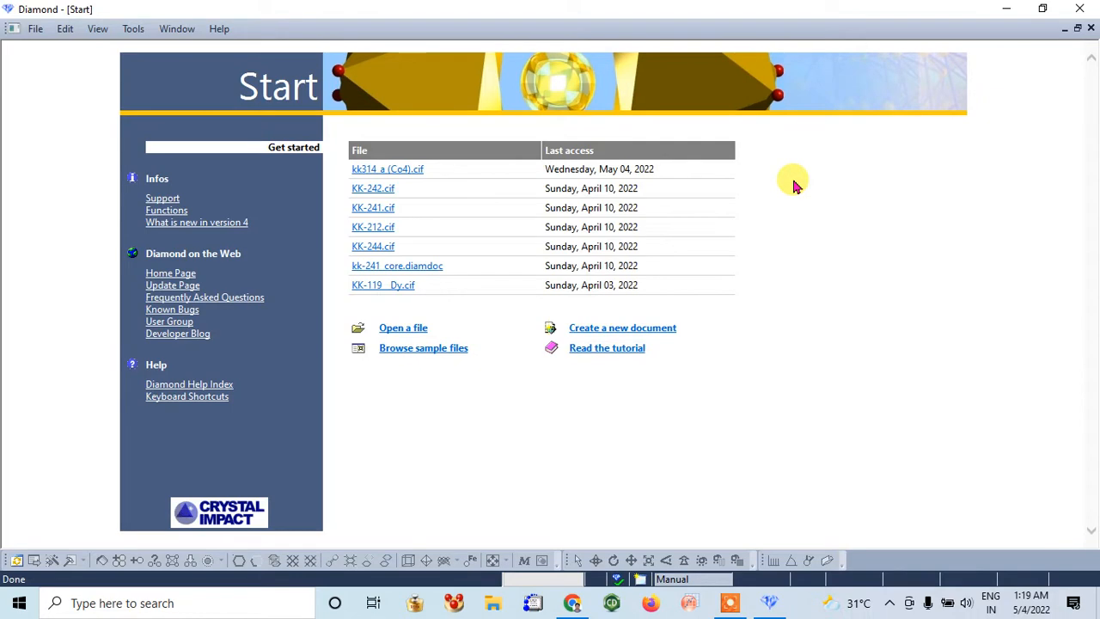
{"action": "left_click", "coordinate": [409, 334]}
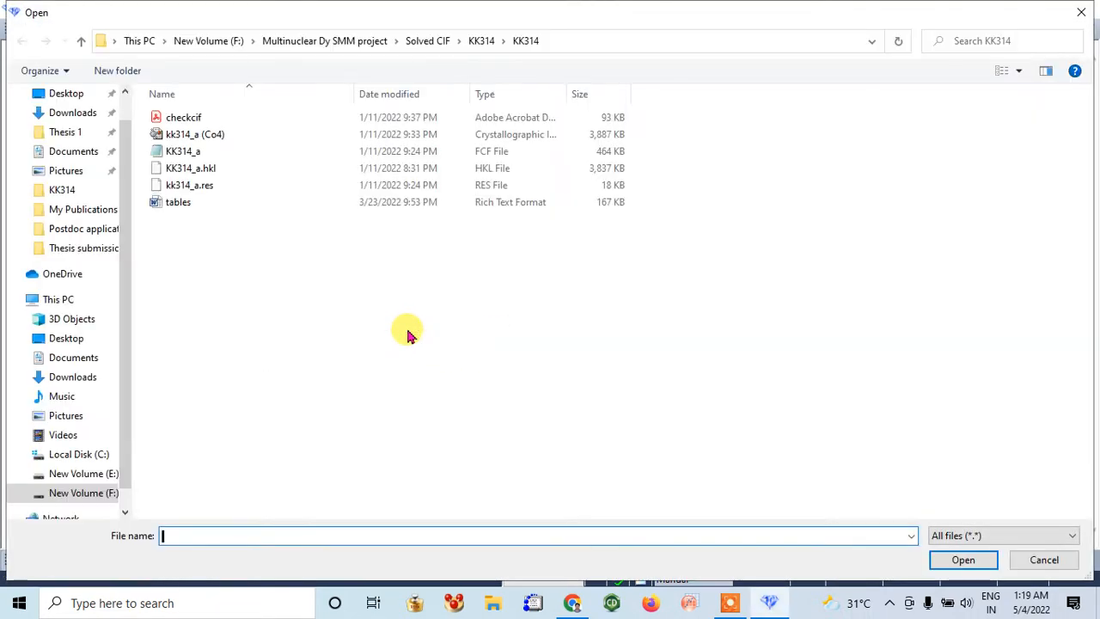
{"action": "left_click", "coordinate": [215, 135]}
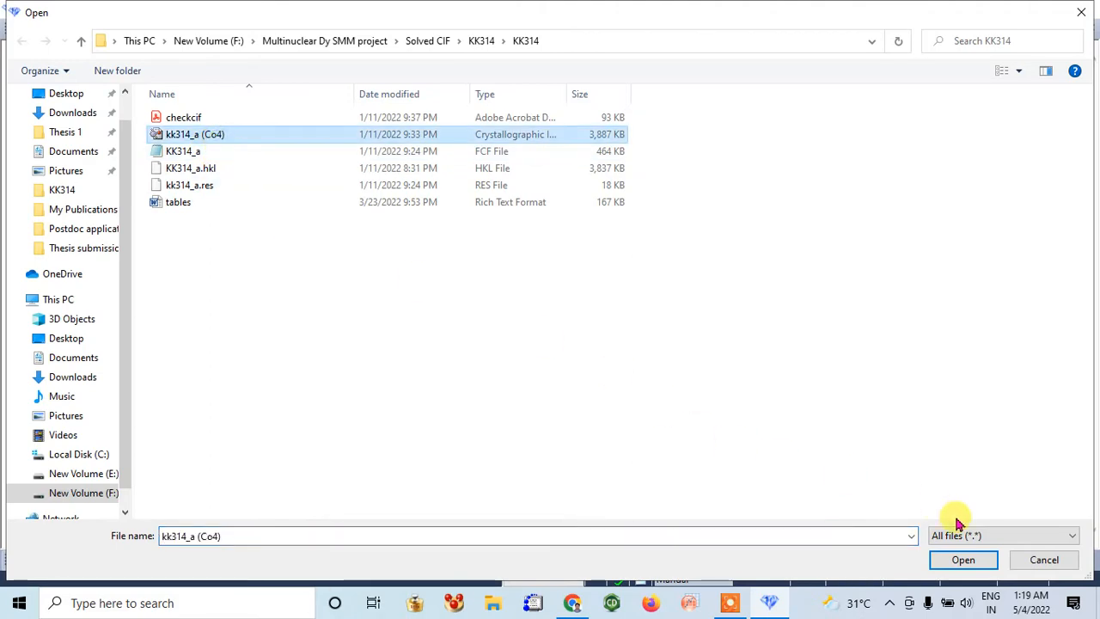
{"action": "left_click", "coordinate": [966, 560]}
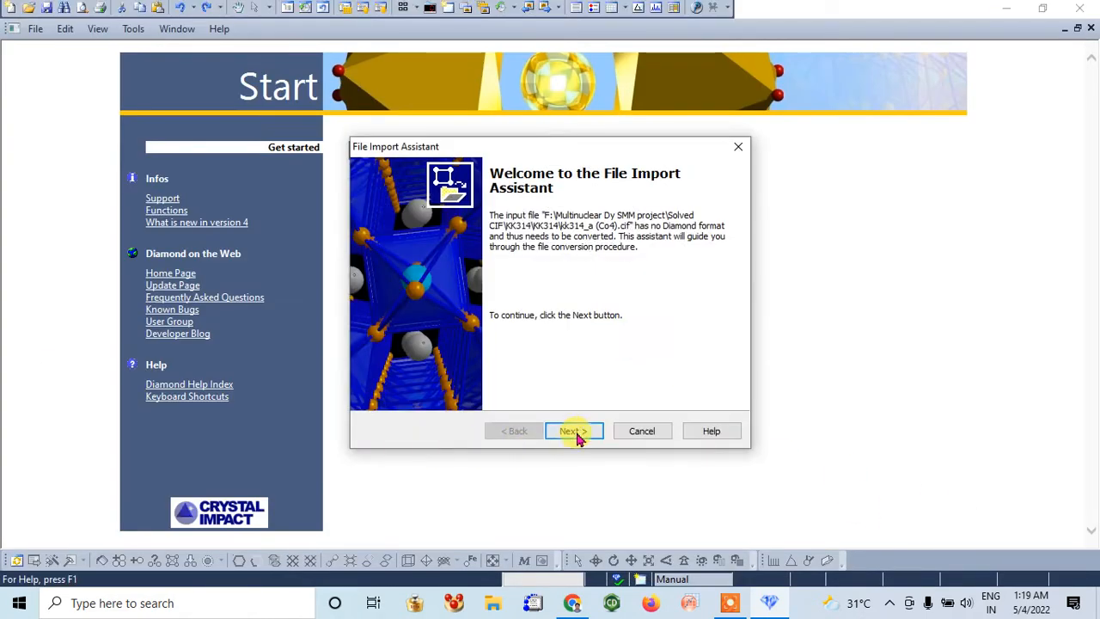
Complete the file import of the structure, accepting Crystallographic Information File (CIF) as the format and starting from a blank picture
{"action": "left_click", "coordinate": [575, 436]}
{"action": "left_click", "coordinate": [576, 434]}
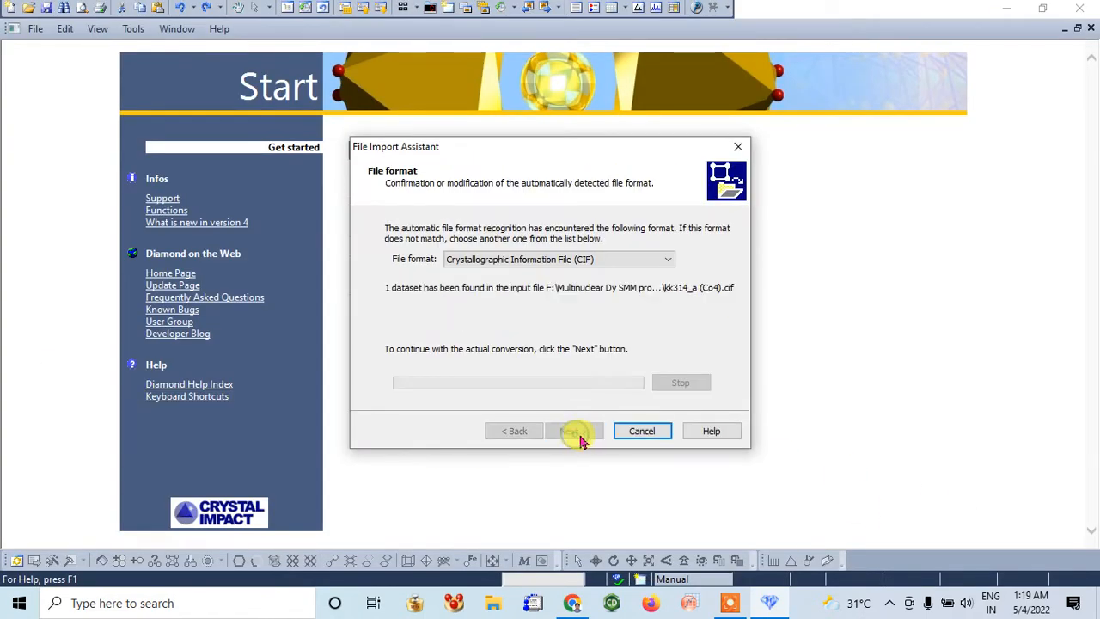
{"action": "left_click", "coordinate": [577, 434]}
{"action": "left_click", "coordinate": [576, 434]}
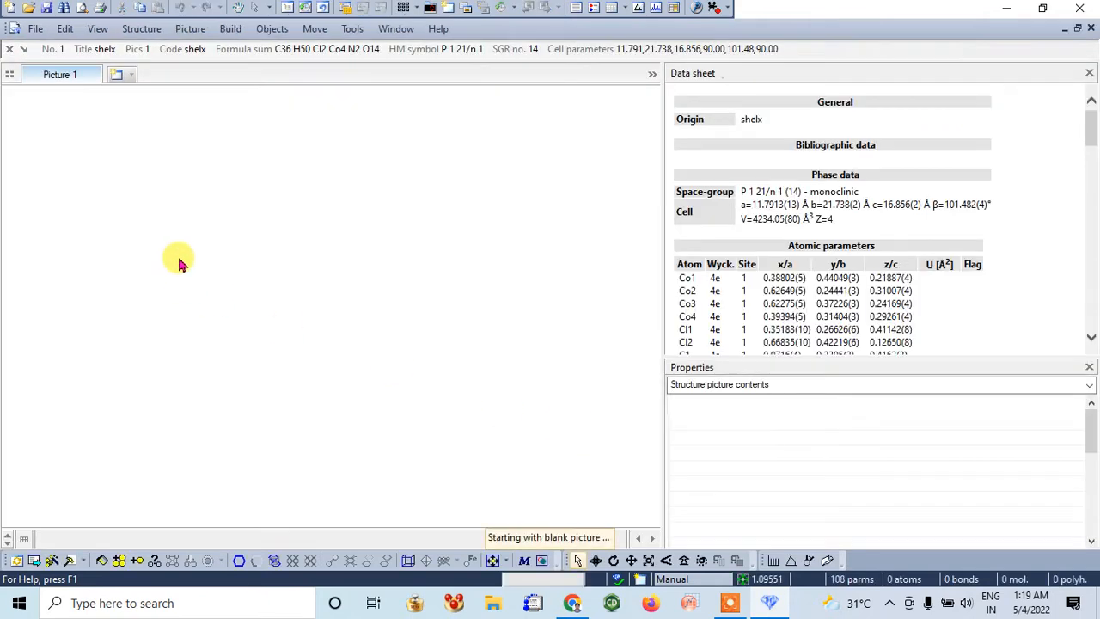
Generate the molecule from the atom parameters in the blank picture and rotate it about the x- and y-axes
{"action": "right_click", "coordinate": [180, 262]}
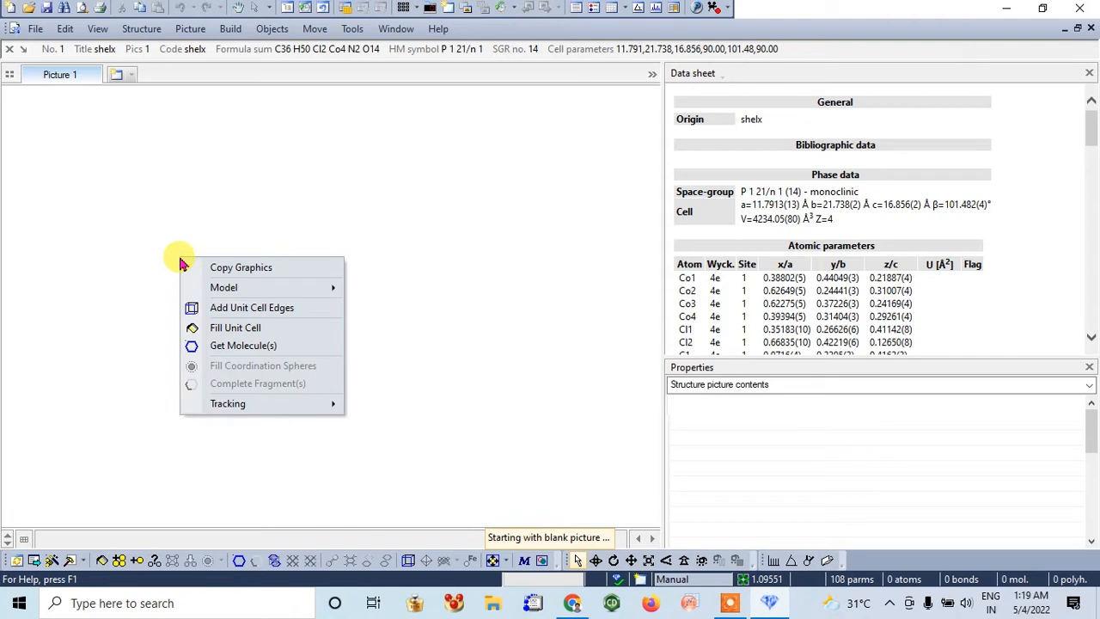
{"action": "left_click", "coordinate": [262, 347]}
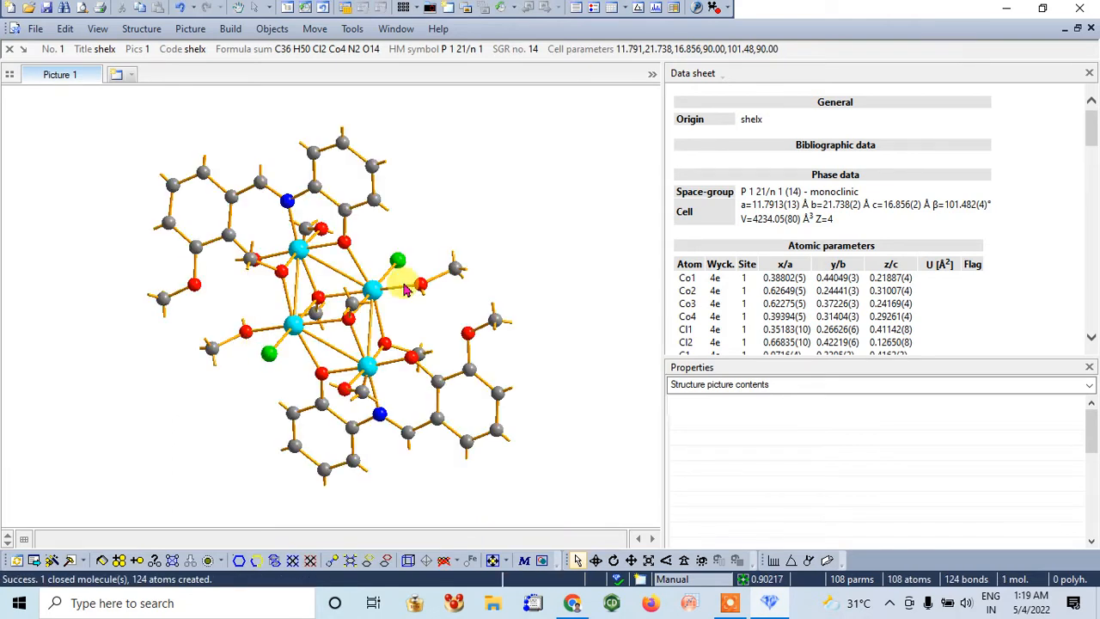
{"action": "left_click", "coordinate": [596, 560]}
{"action": "left_click_drag", "start_coordinate": [590, 422], "coordinate": [74, 261]}
{"action": "left_click_drag", "start_coordinate": [592, 357], "coordinate": [581, 393]}
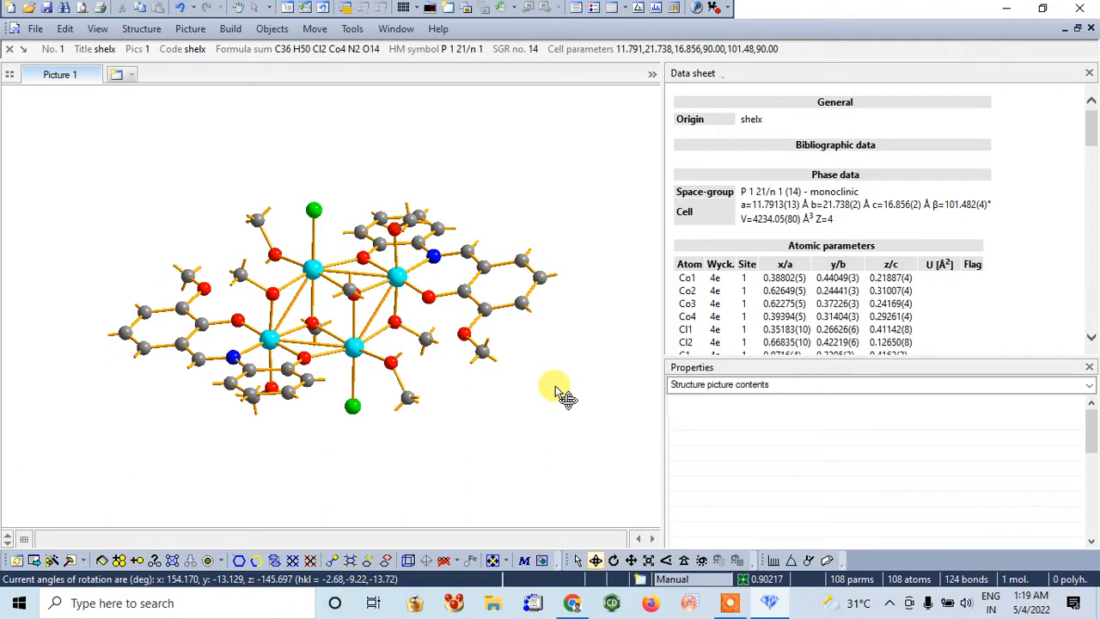
Inspect the Cl1 atom and the four cobalt atoms of the core by selecting them, then clear the selection
{"action": "left_click", "coordinate": [578, 561]}
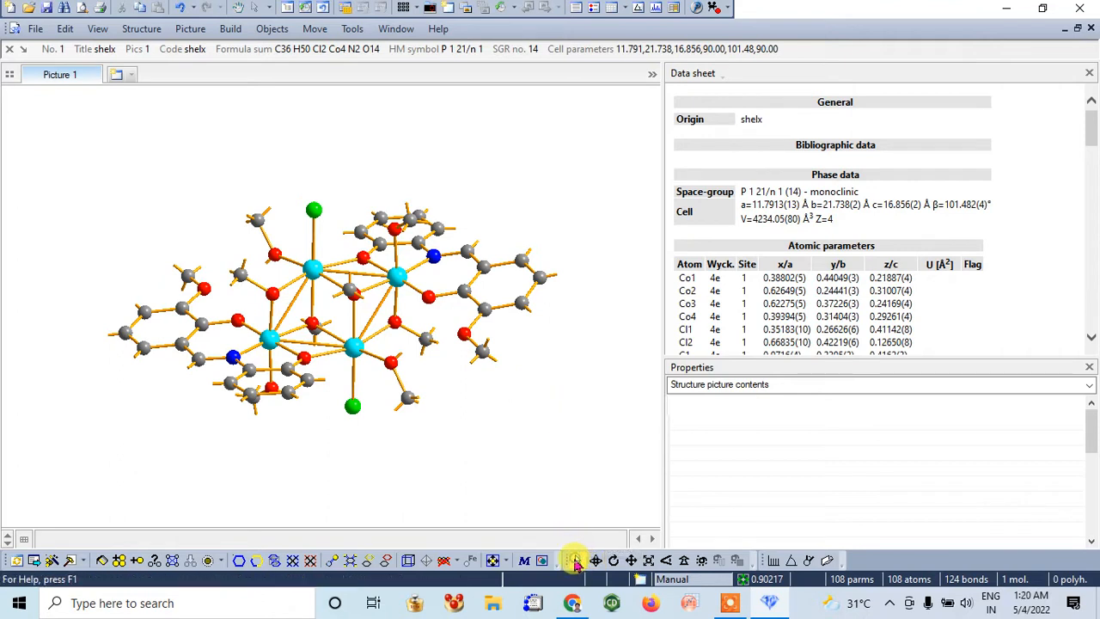
{"action": "left_click", "coordinate": [578, 561]}
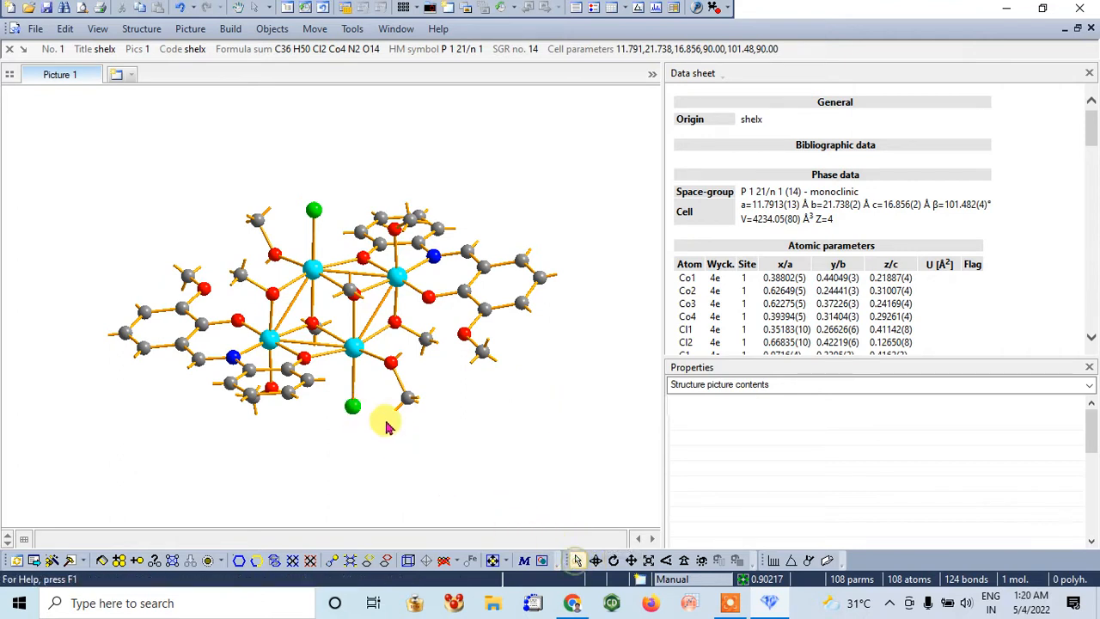
{"action": "left_click", "coordinate": [351, 413]}
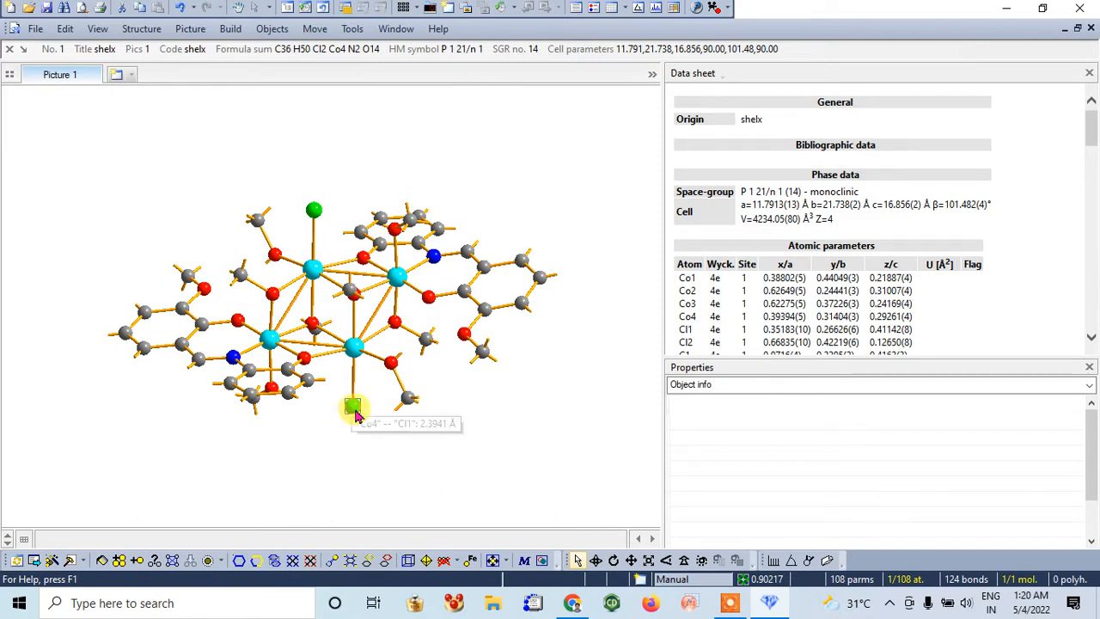
{"action": "mouse_move", "coordinate": [356, 409]}
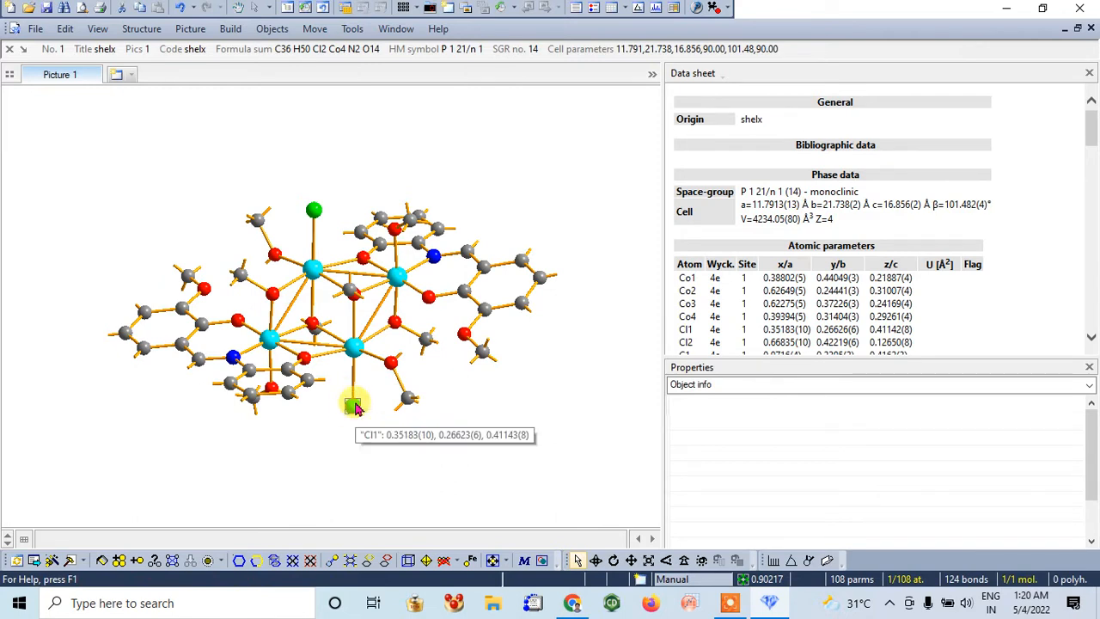
{"action": "left_click", "coordinate": [358, 352]}
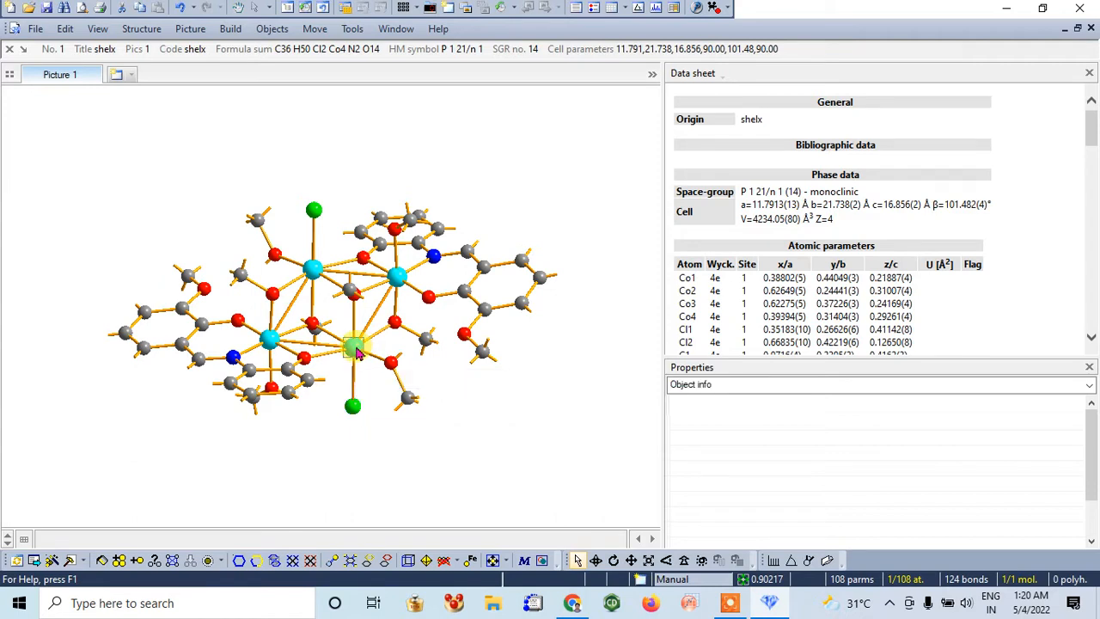
{"action": "left_click", "coordinate": [396, 276], "text": "ctrl"}
{"action": "left_click", "coordinate": [312, 269], "text": "ctrl"}
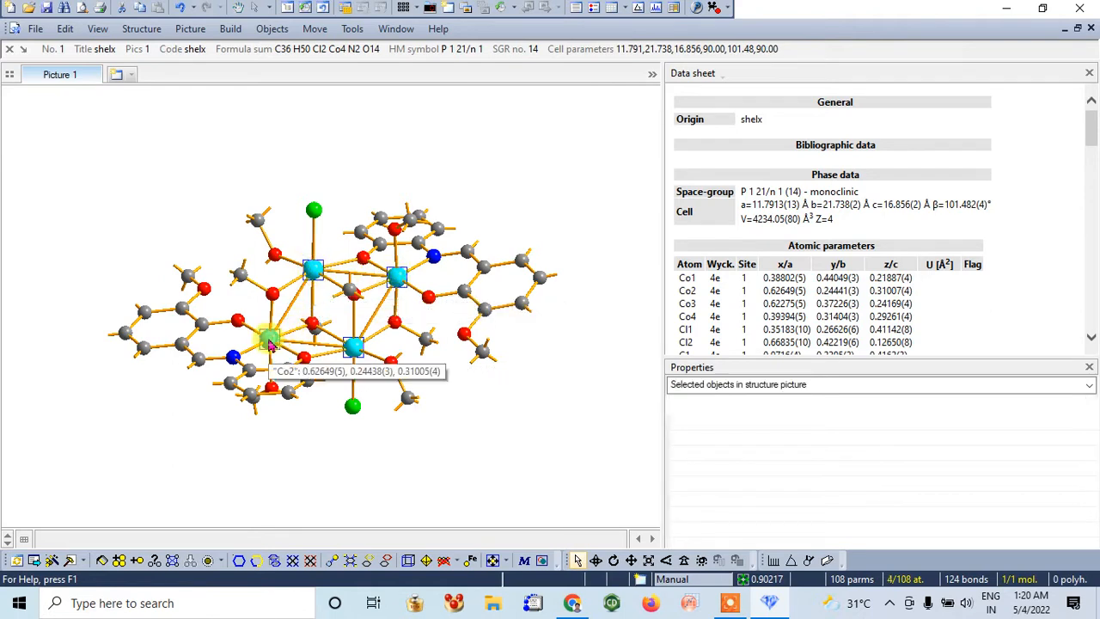
{"action": "left_click", "coordinate": [269, 338], "text": "ctrl"}
{"action": "left_click", "coordinate": [486, 421]}
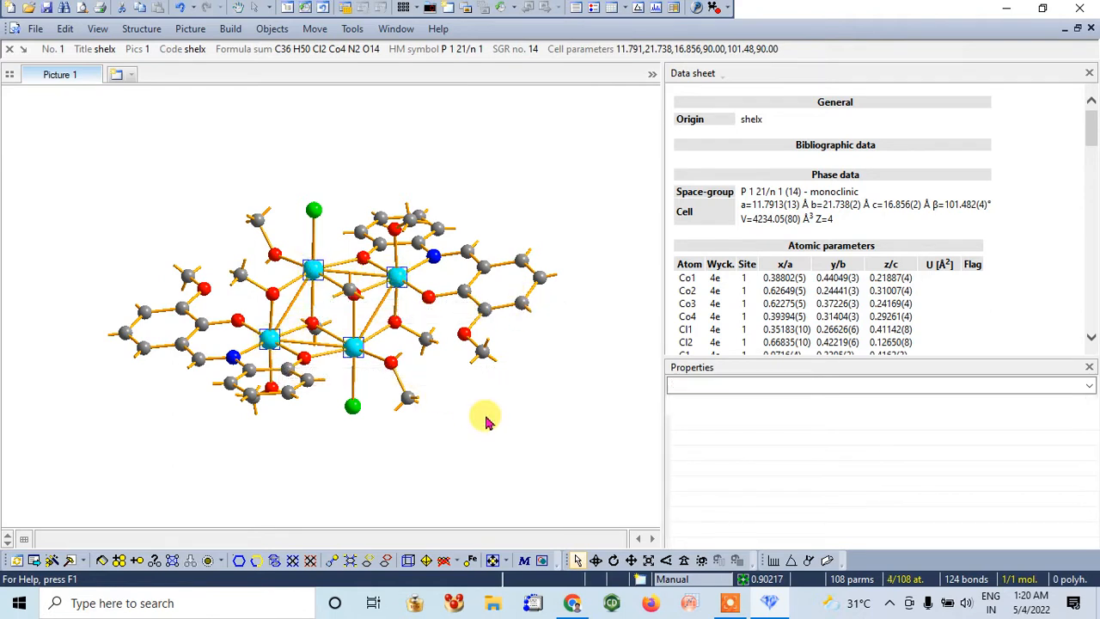
Rotate the molecule about the x- and y-axes so the aromatic rings of the ligands face the viewer
{"action": "left_click", "coordinate": [595, 560]}
{"action": "left_click_drag", "start_coordinate": [572, 467], "coordinate": [537, 300]}
{"action": "left_click_drag", "start_coordinate": [525, 386], "coordinate": [585, 329]}
{"action": "left_click", "coordinate": [614, 560]}
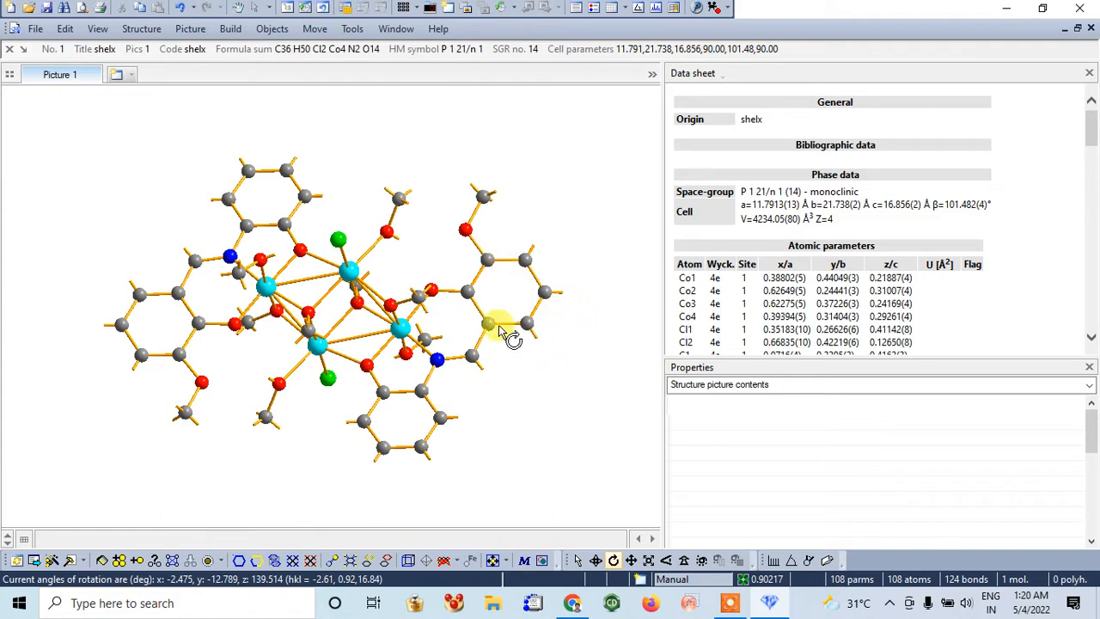
Shift the molecule slightly within the picture and enlarge it
{"action": "left_click", "coordinate": [631, 562]}
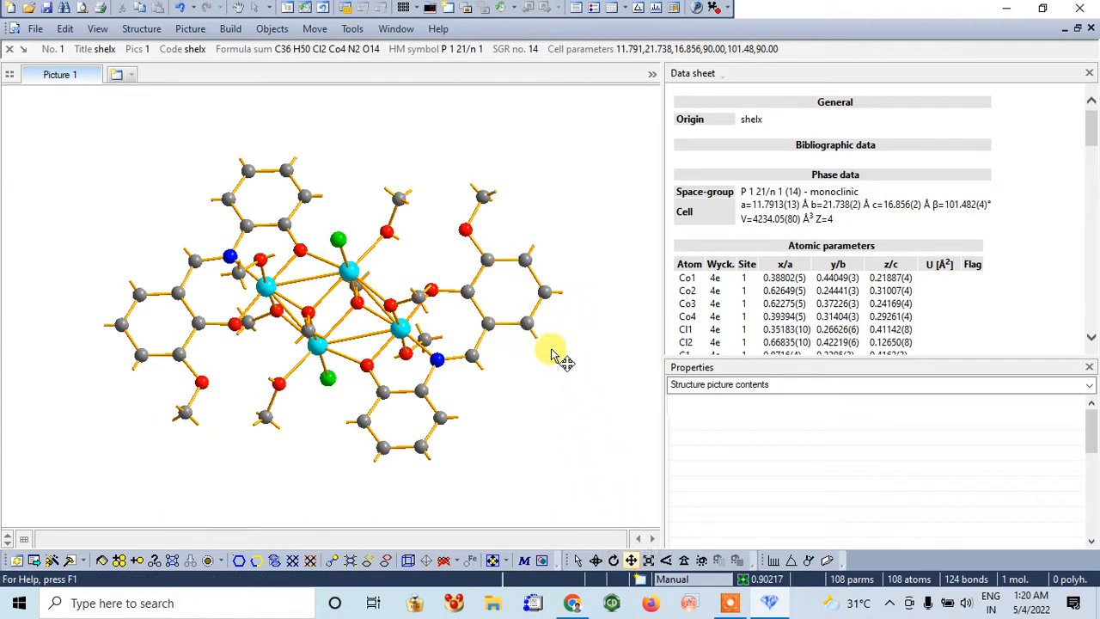
{"action": "mouse_move", "coordinate": [560, 356]}
{"action": "left_mouse_down"}
{"action": "mouse_move", "coordinate": [572, 389]}
{"action": "mouse_move", "coordinate": [547, 324]}
{"action": "mouse_move", "coordinate": [575, 347]}
{"action": "mouse_move", "coordinate": [550, 339]}
{"action": "mouse_move", "coordinate": [563, 353]}
{"action": "left_mouse_up"}
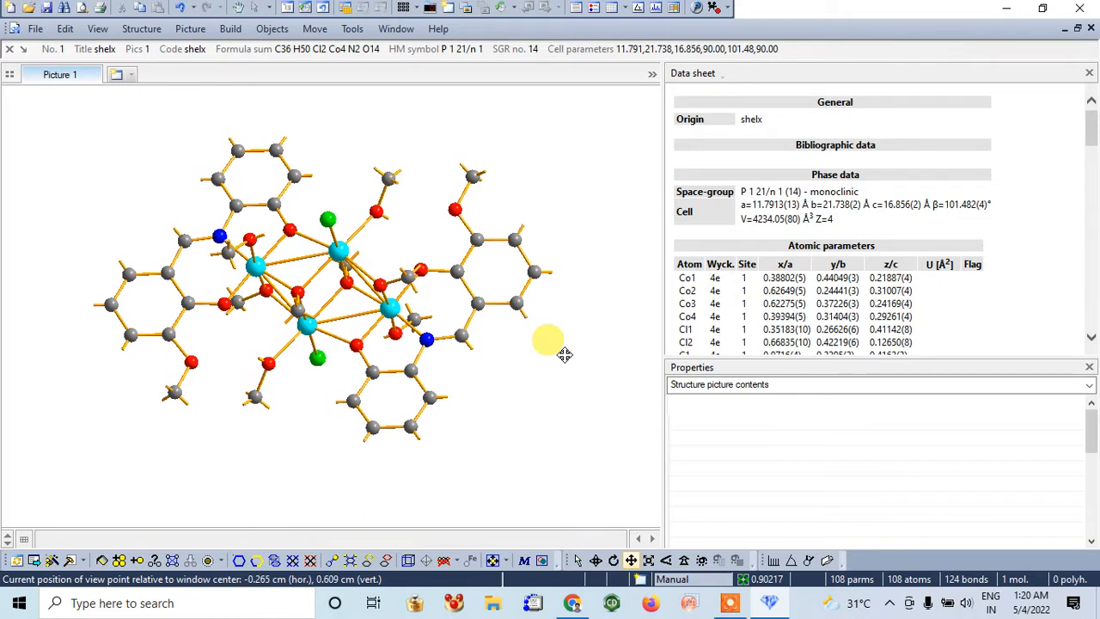
{"action": "left_click_drag", "start_coordinate": [563, 354], "coordinate": [559, 353]}
{"action": "left_click", "coordinate": [649, 561]}
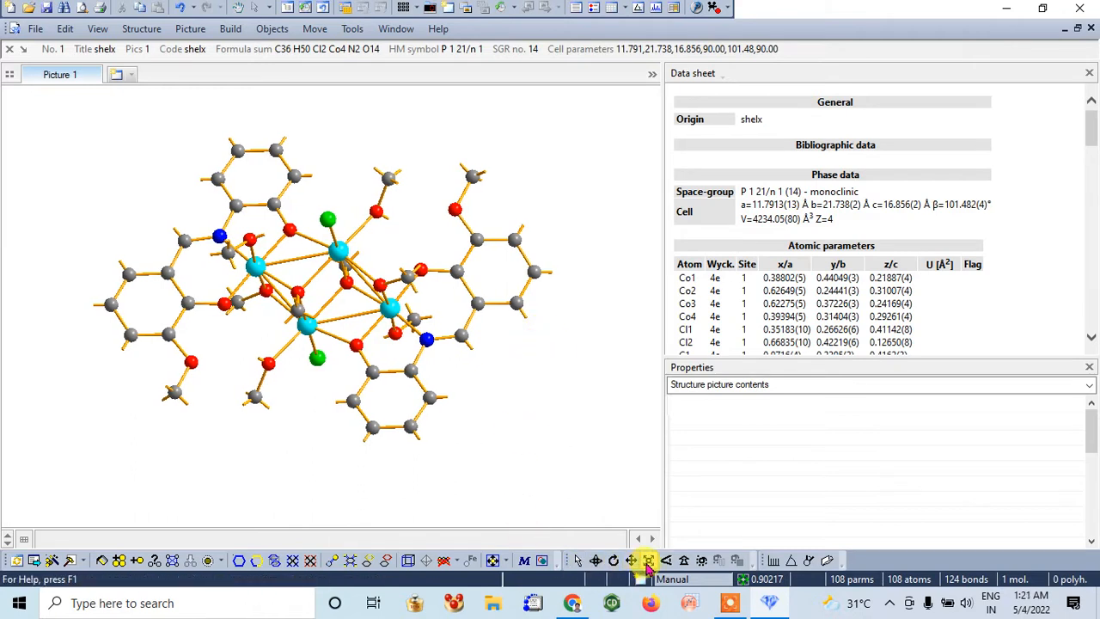
{"action": "left_click_drag", "start_coordinate": [570, 392], "coordinate": [593, 362]}
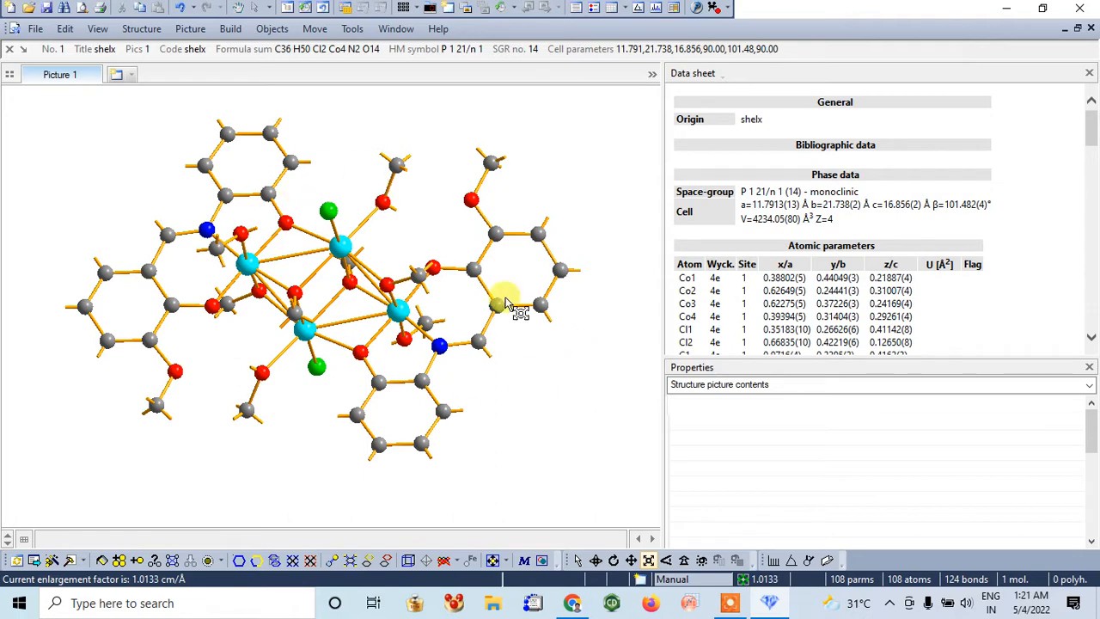
Delete the Co4–Co2 and Co1–Co3 bonds from the cobalt core
{"action": "left_click", "coordinate": [579, 560]}
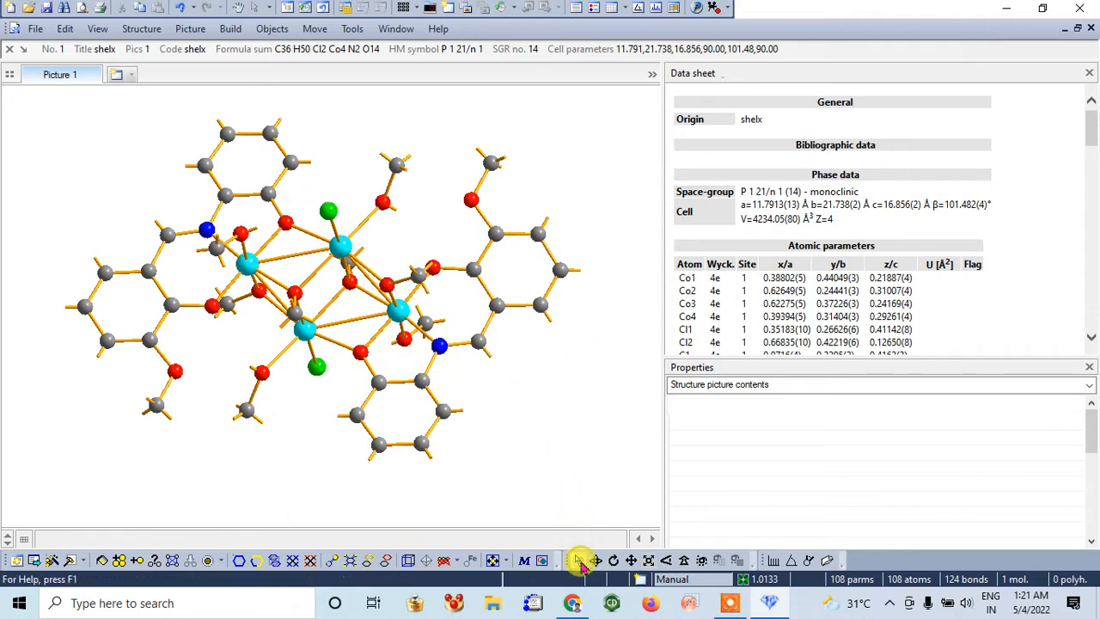
{"action": "left_click", "coordinate": [284, 261]}
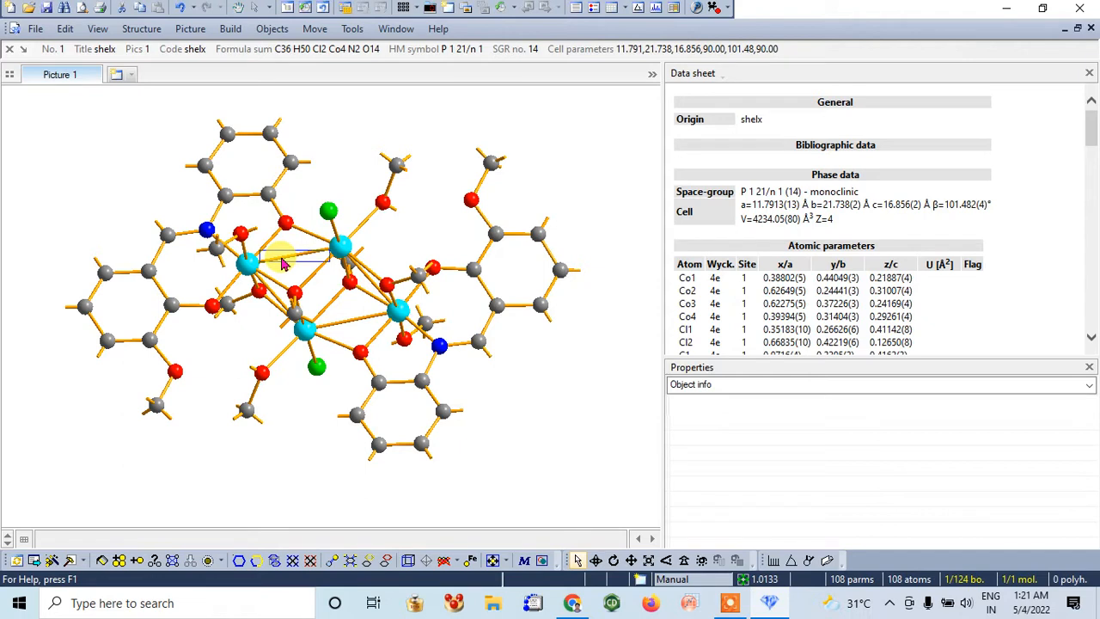
{"action": "key", "text": "Delete"}
{"action": "left_click", "coordinate": [354, 343]}
{"action": "key", "text": "Delete"}
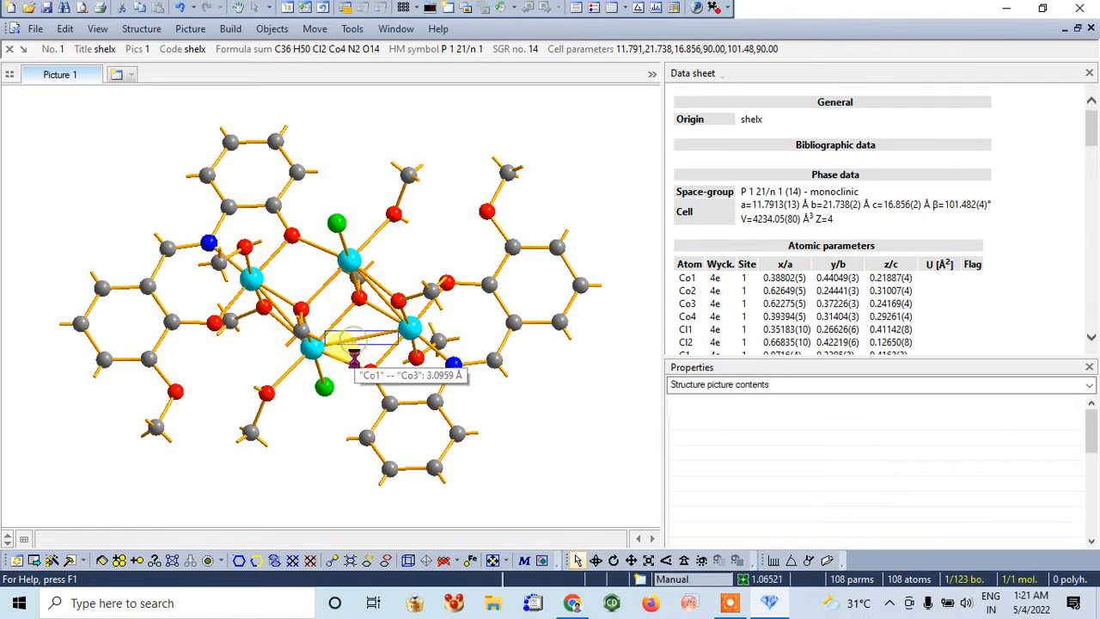
Delete the Co3–Co2 bond and the last remaining Co–Co bond on the opposite side of the core
{"action": "left_click", "coordinate": [595, 559]}
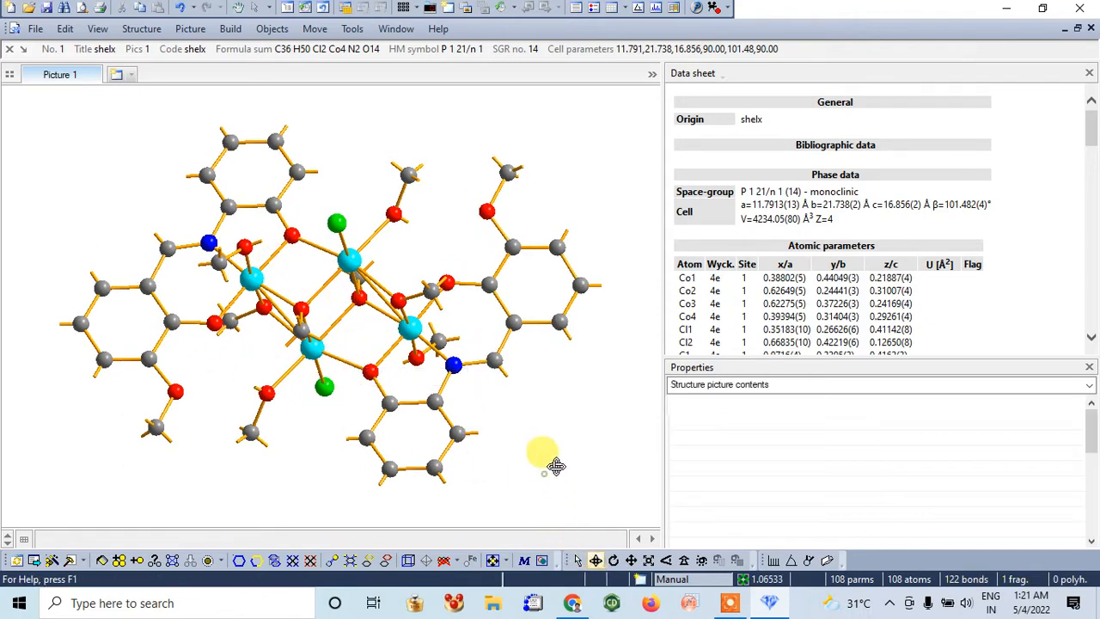
{"action": "left_click_drag", "start_coordinate": [555, 465], "coordinate": [581, 404]}
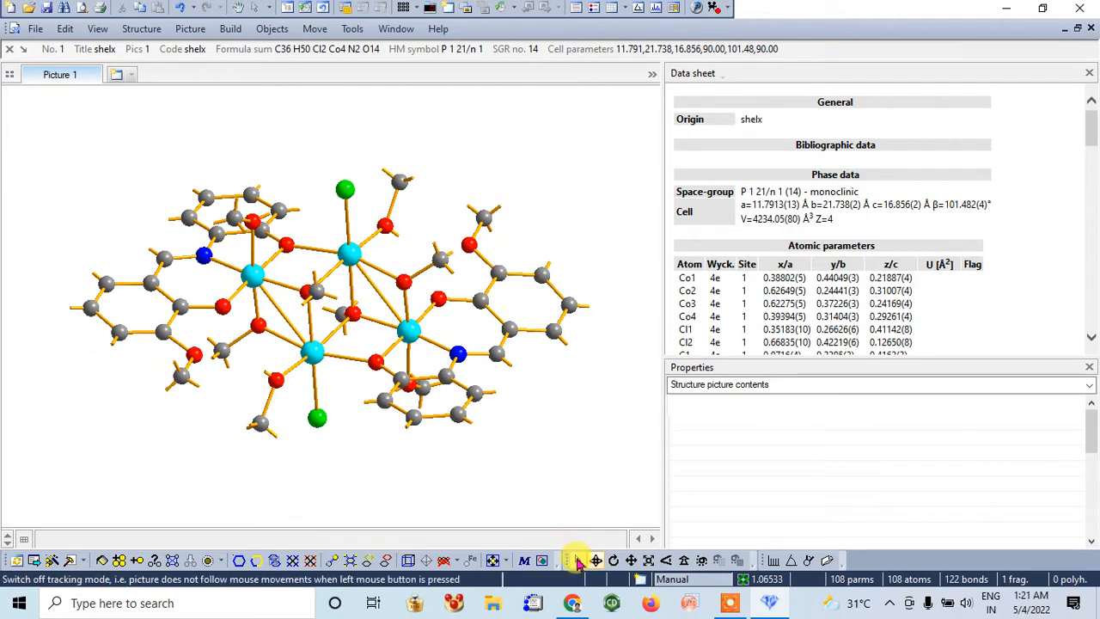
{"action": "left_click", "coordinate": [577, 560]}
{"action": "left_click", "coordinate": [278, 311]}
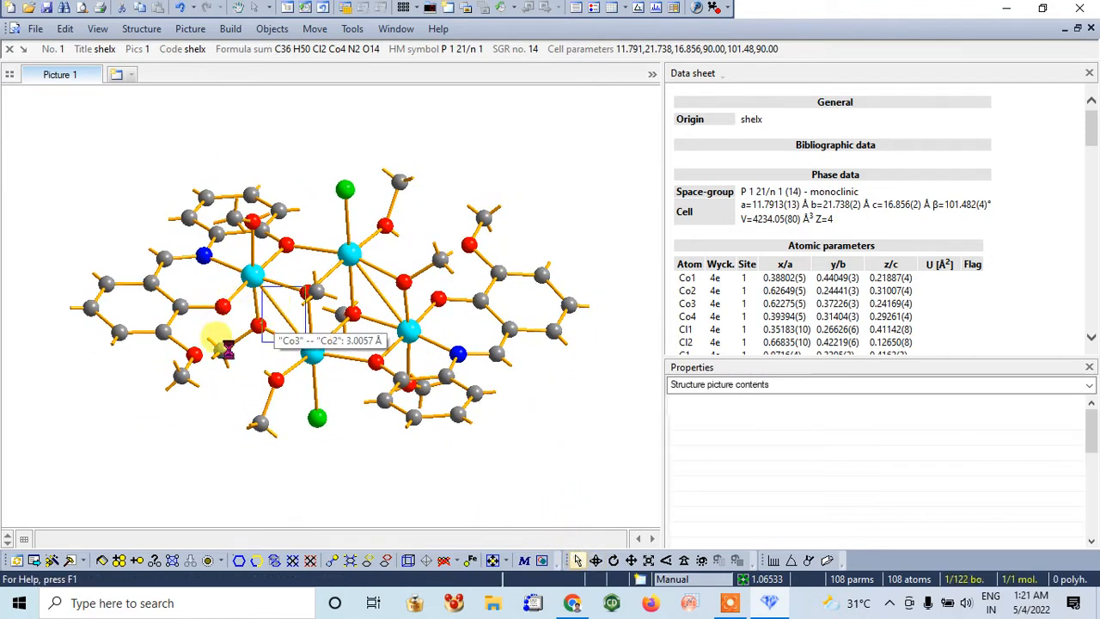
{"action": "key", "text": "Delete"}
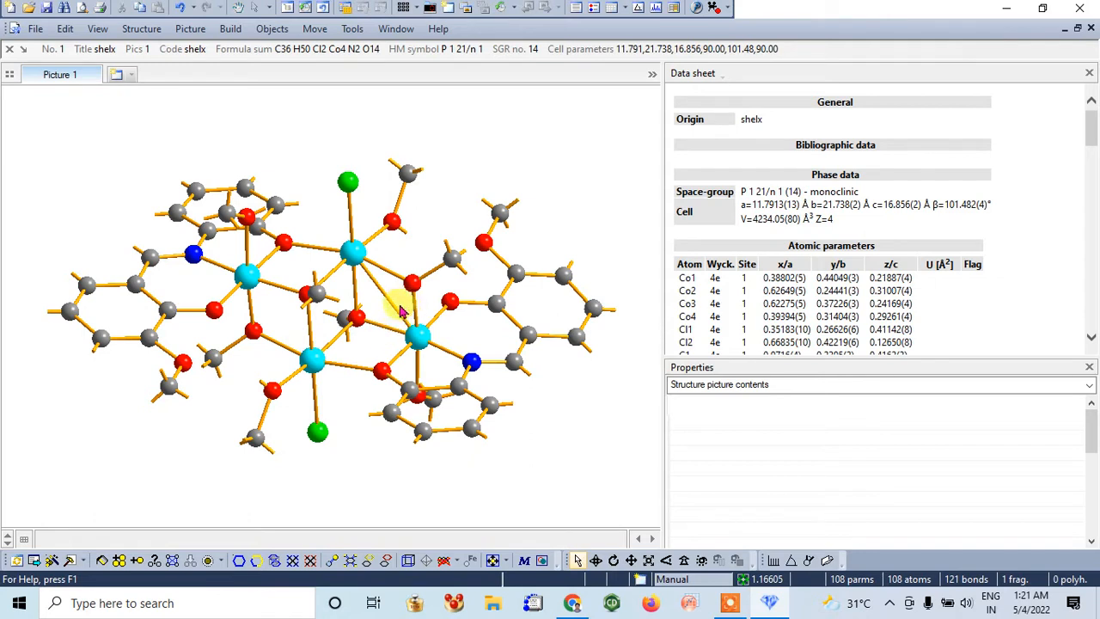
{"action": "left_click", "coordinate": [398, 309]}
{"action": "key", "text": "Delete"}
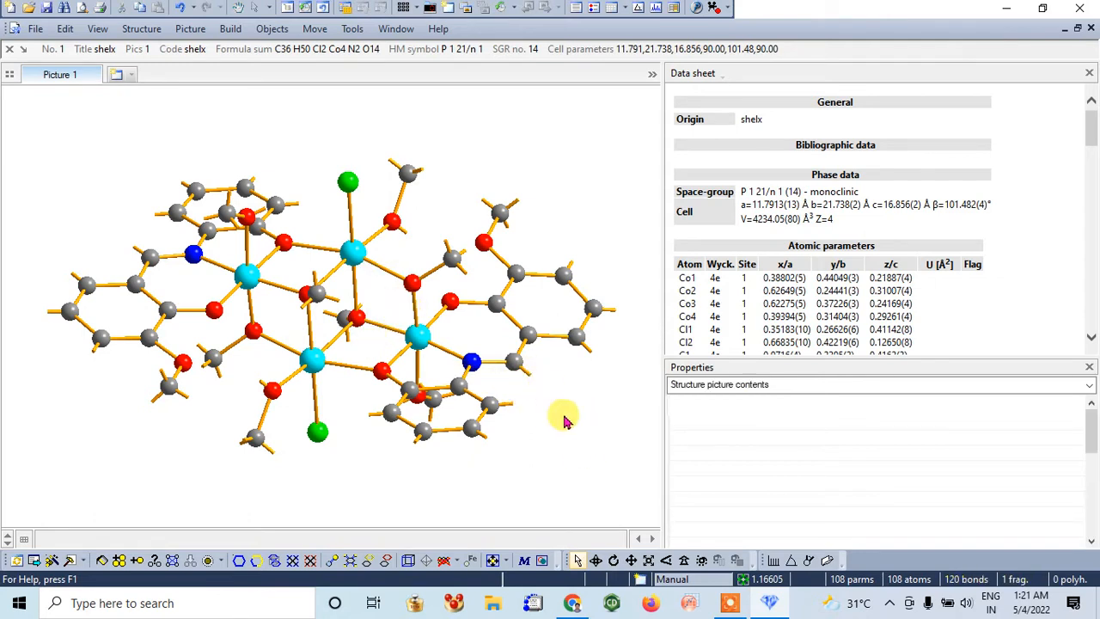
Rotate the molecule about the x- and y-axes to an orientation that shows the four cobalt centres clearly separated
{"action": "left_click", "coordinate": [604, 560]}
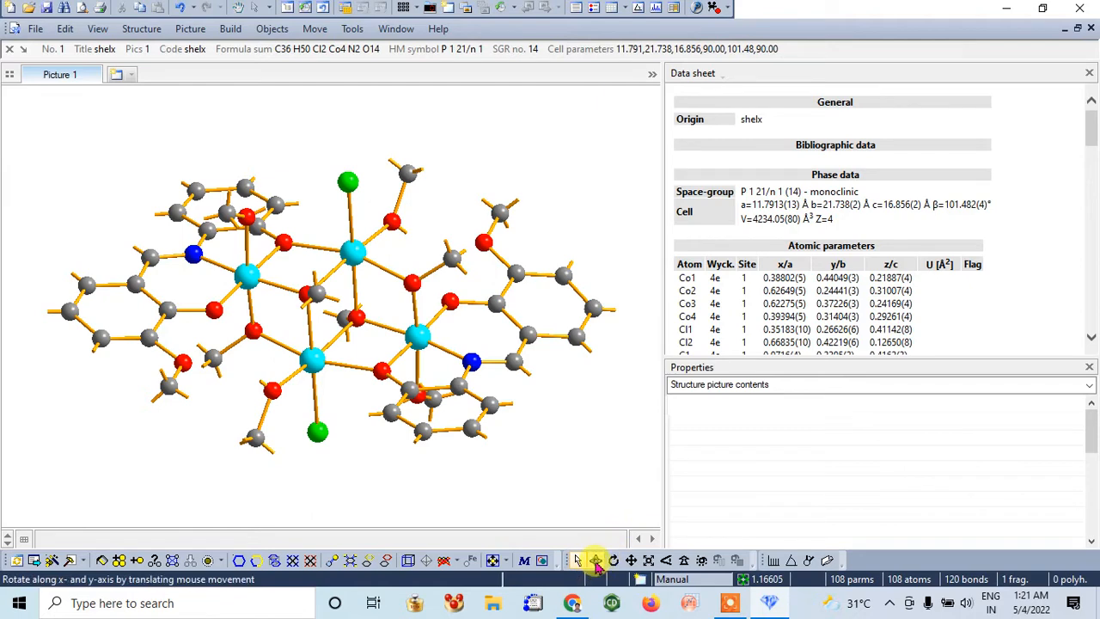
{"action": "left_click_drag", "start_coordinate": [555, 467], "coordinate": [587, 280]}
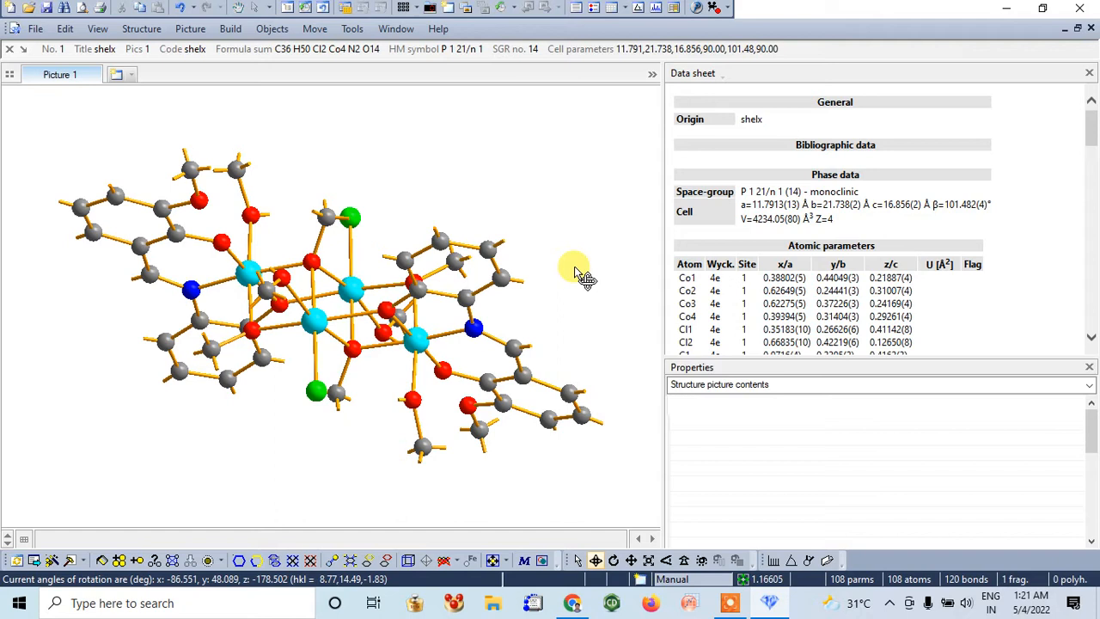
{"action": "left_click_drag", "start_coordinate": [573, 249], "coordinate": [498, 441]}
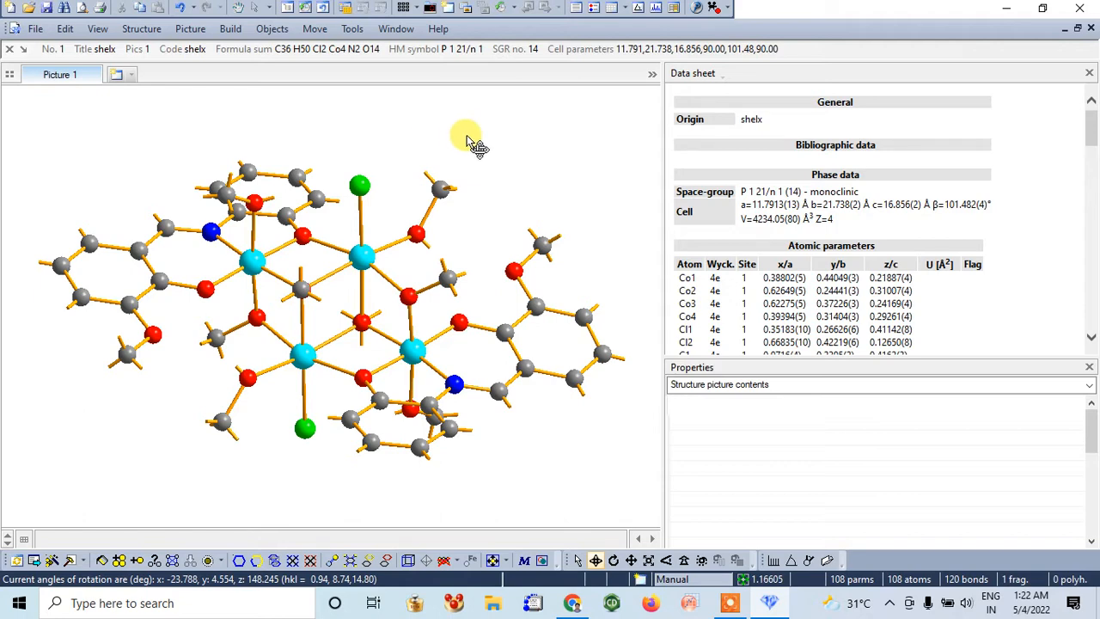
Set the design style of the C–H bond group to Invisible so the hydrogen stubs on carbon are hidden
{"action": "left_click", "coordinate": [190, 29]}
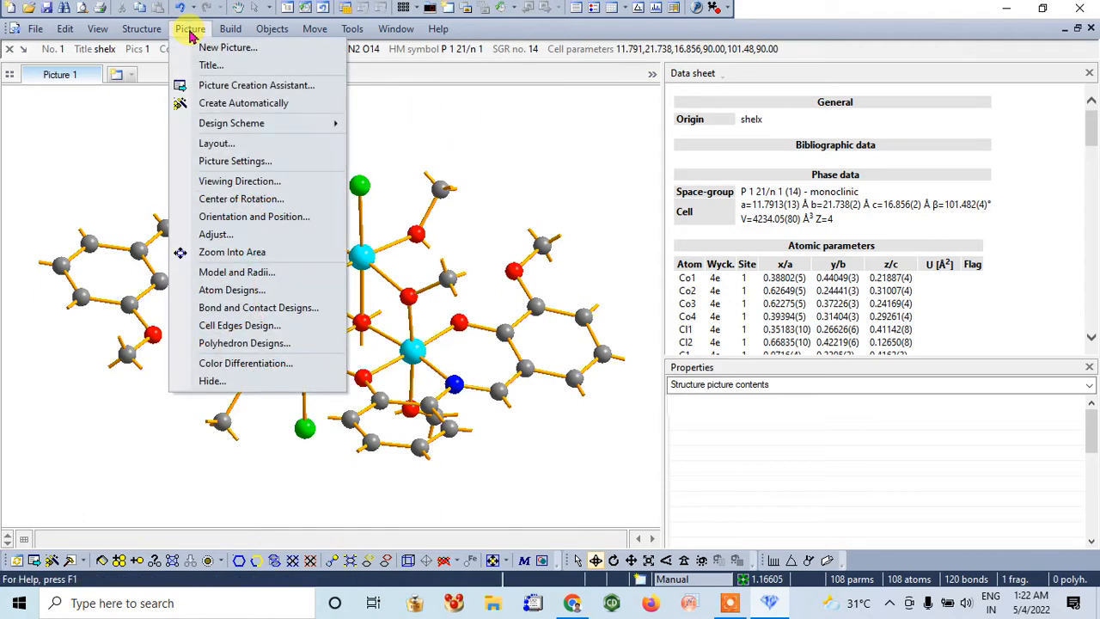
{"action": "left_click", "coordinate": [257, 307]}
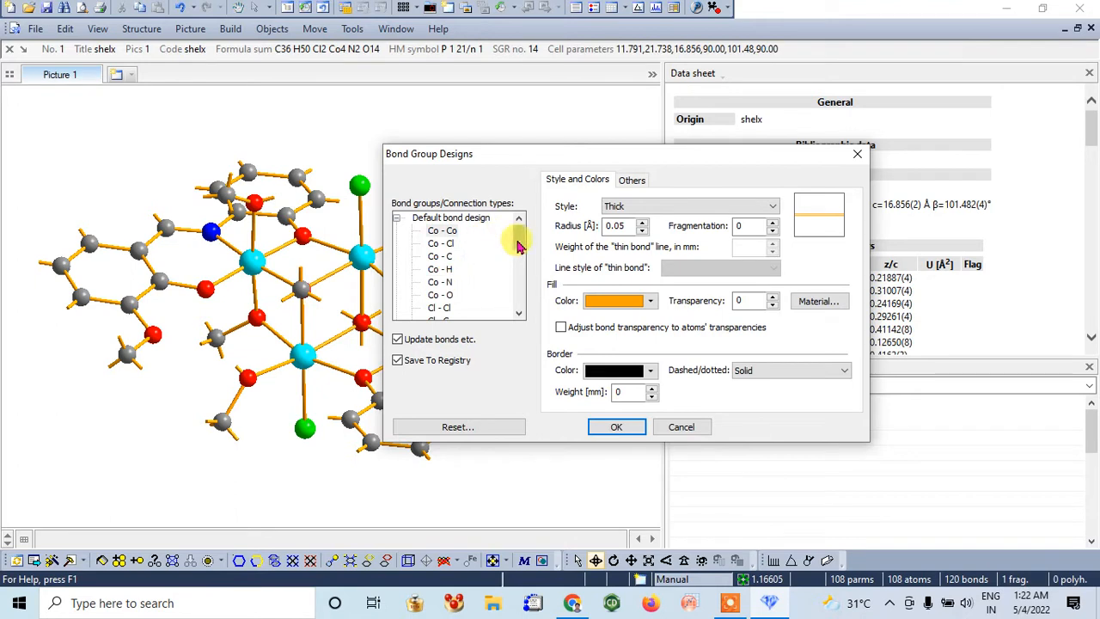
{"action": "left_click_drag", "start_coordinate": [524, 243], "coordinate": [526, 272]}
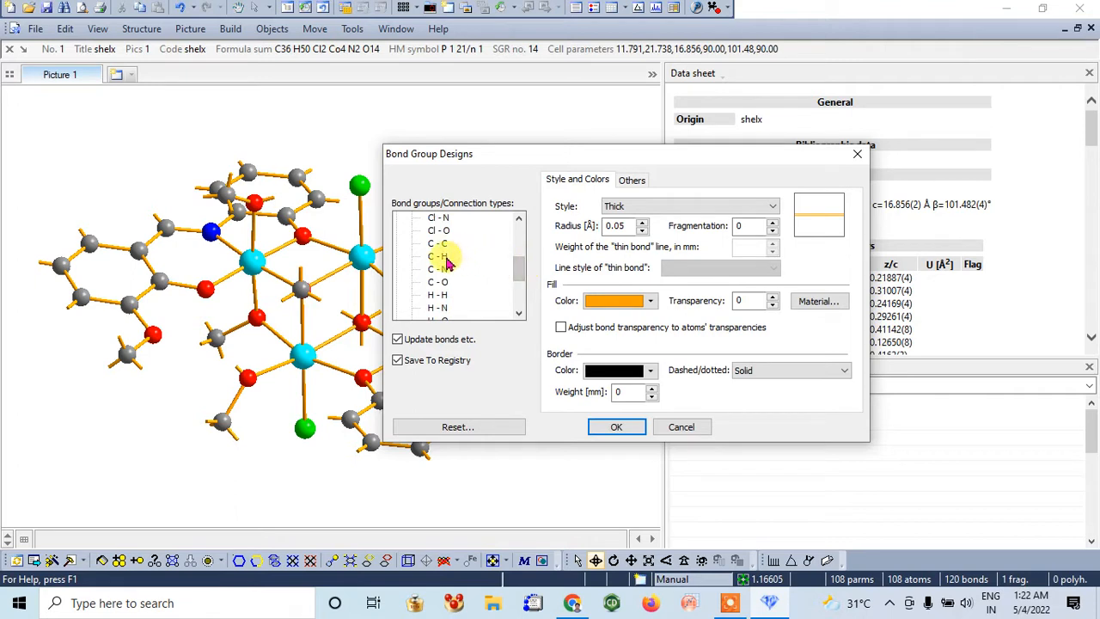
{"action": "left_click", "coordinate": [646, 206]}
{"action": "left_click", "coordinate": [632, 262]}
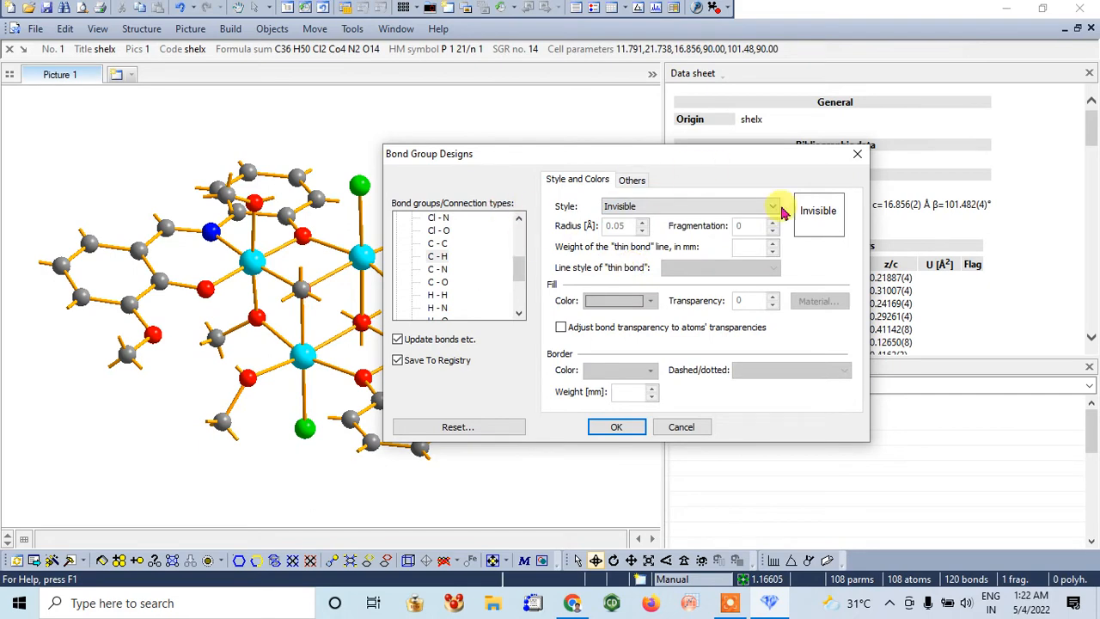
{"action": "left_click", "coordinate": [617, 427]}
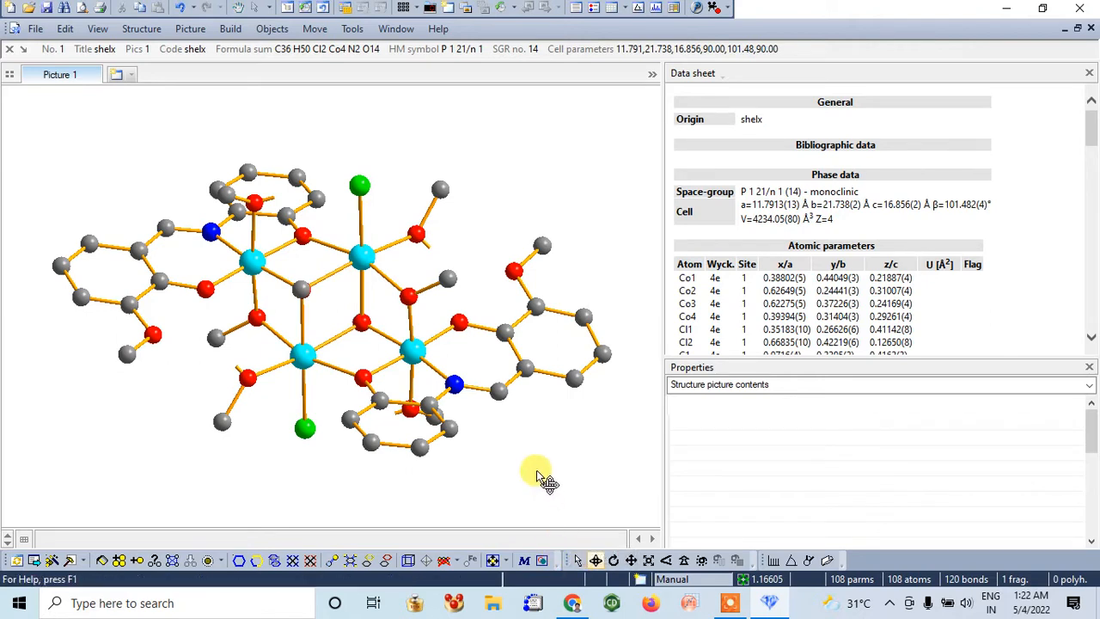
Select both chlorine atoms and change their fill colour to dark green in the atom design
{"action": "left_click", "coordinate": [574, 561]}
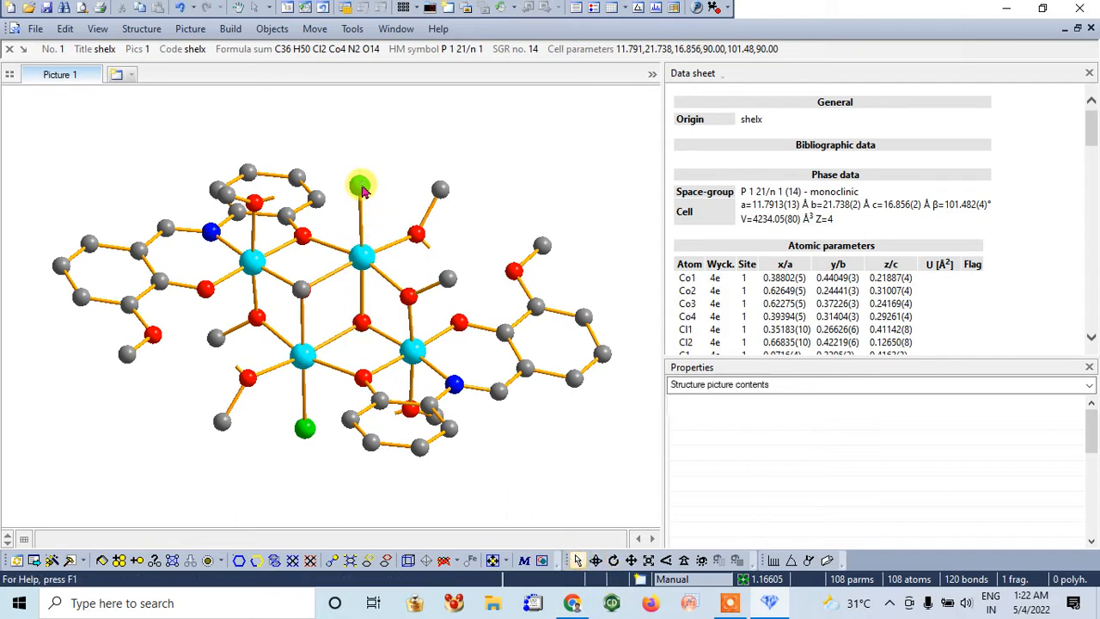
{"action": "left_click", "coordinate": [361, 188]}
{"action": "left_click", "coordinate": [305, 430], "text": "shift"}
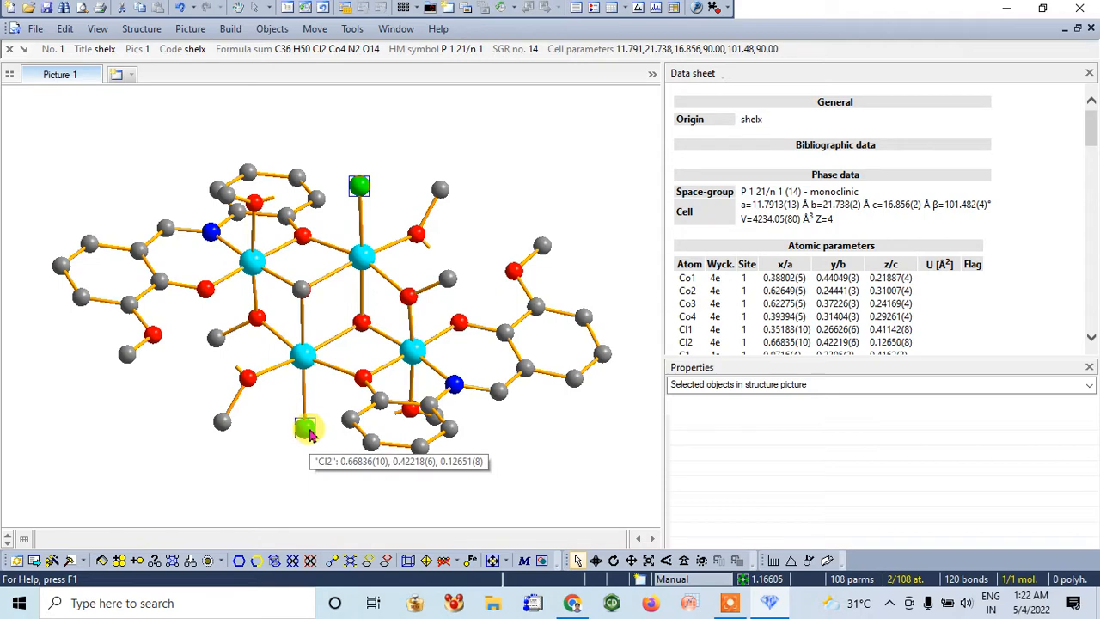
{"action": "right_click", "coordinate": [310, 433]}
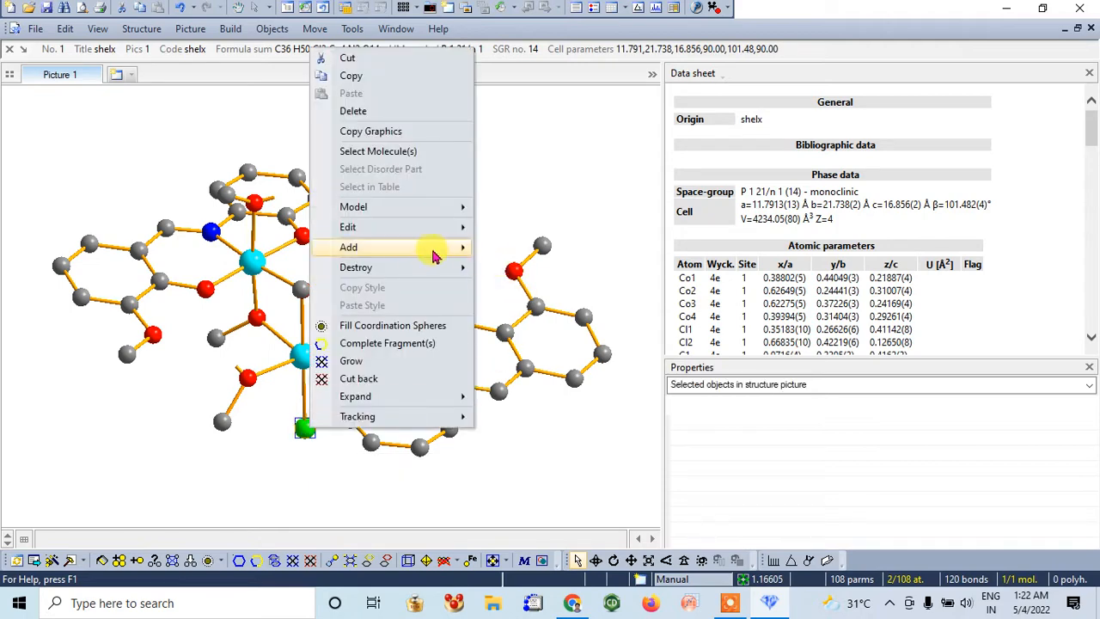
{"action": "mouse_move", "coordinate": [421, 240]}
{"action": "left_click", "coordinate": [524, 228]}
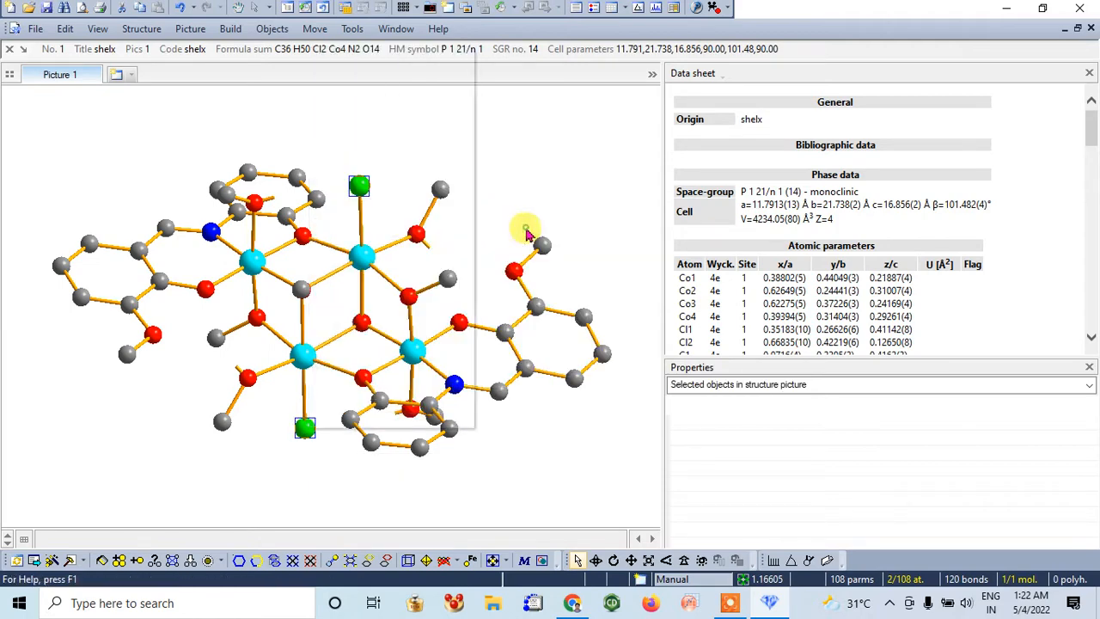
{"action": "left_click", "coordinate": [39, 183]}
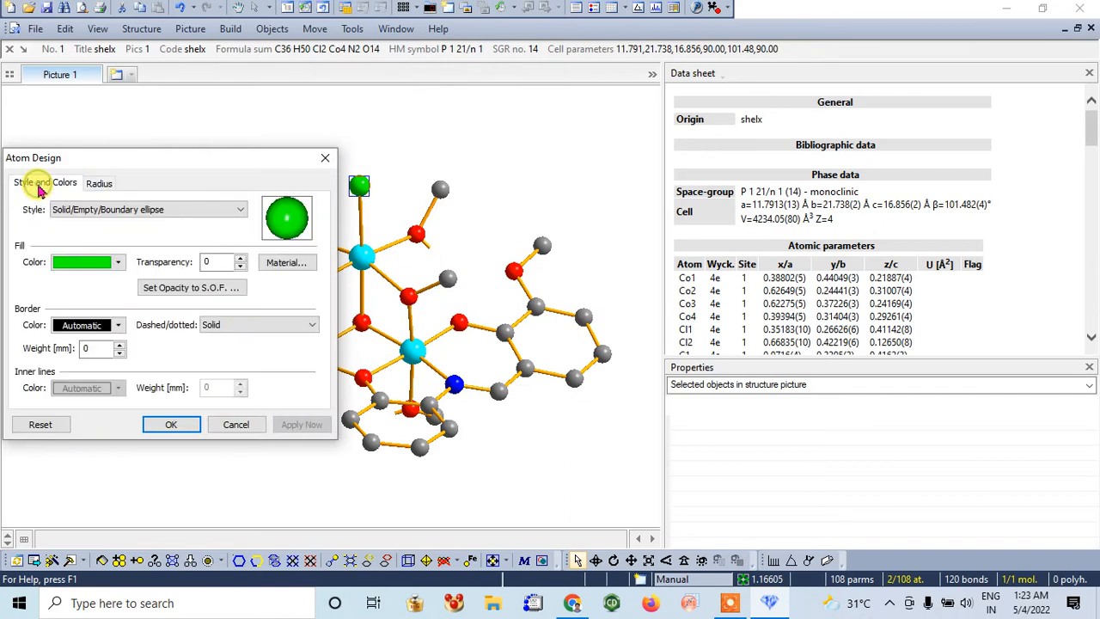
{"action": "left_click", "coordinate": [119, 263]}
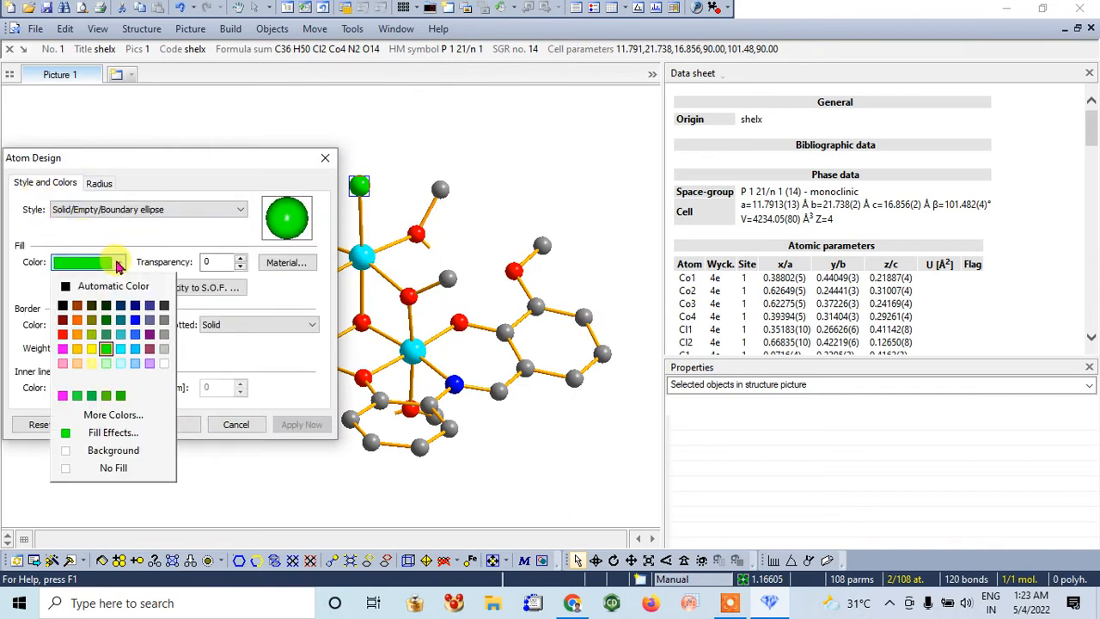
{"action": "left_click", "coordinate": [106, 320]}
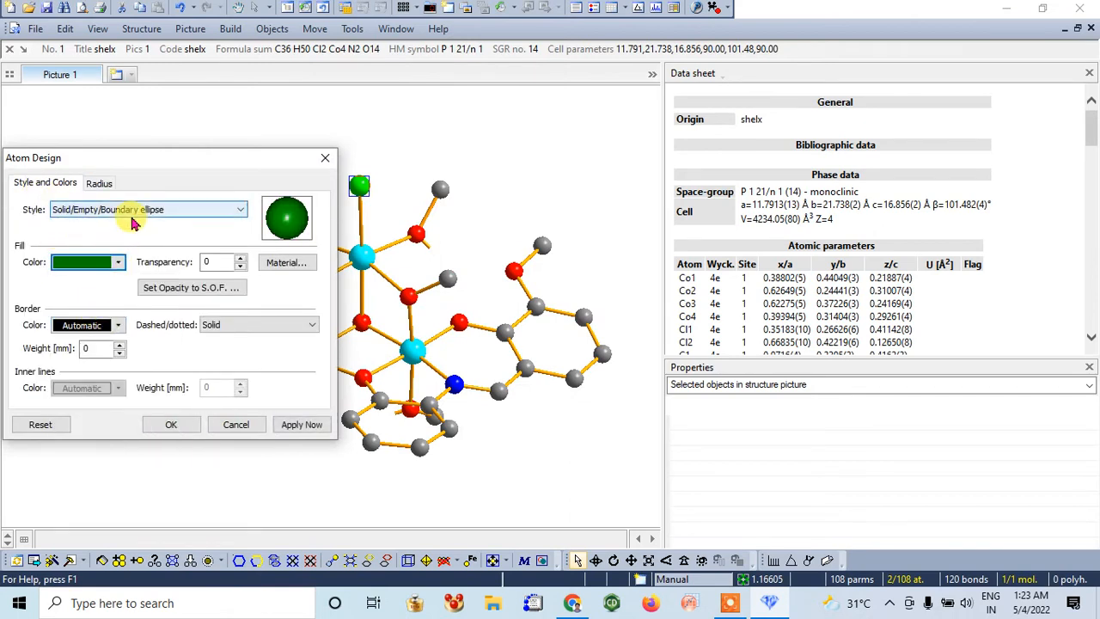
{"action": "left_click", "coordinate": [99, 183]}
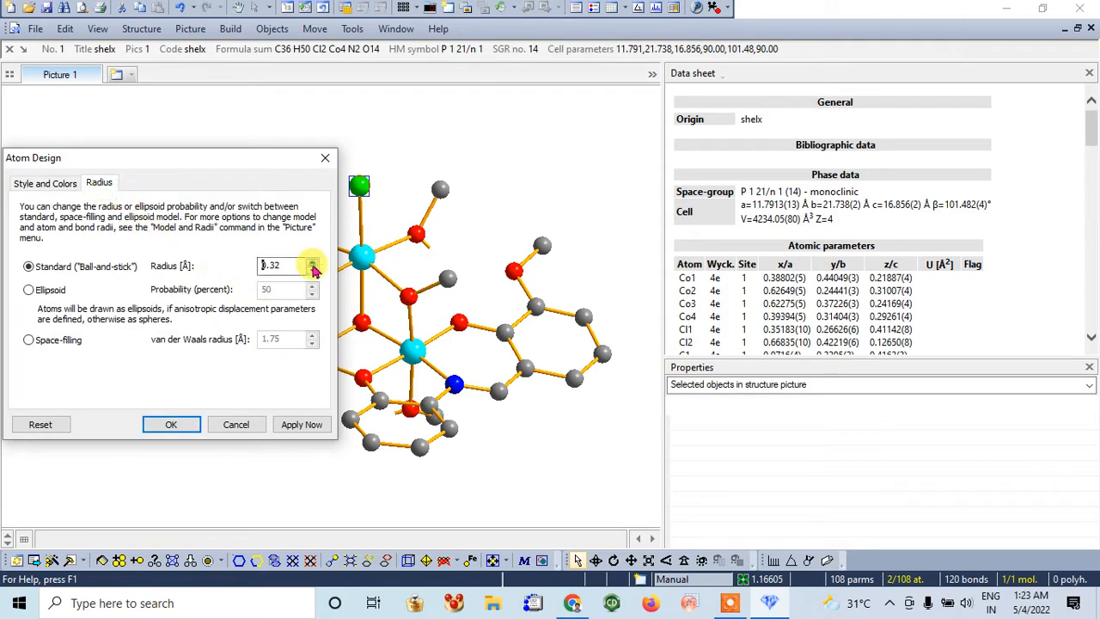
{"action": "left_click", "coordinate": [168, 423]}
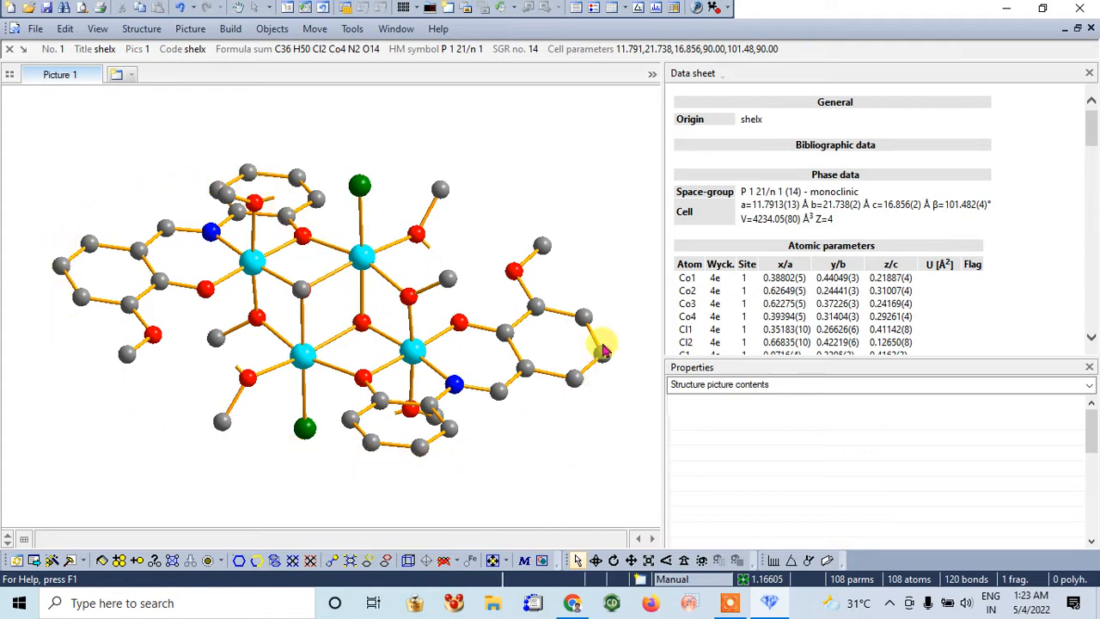
{"action": "mouse_move", "coordinate": [89, 246]}
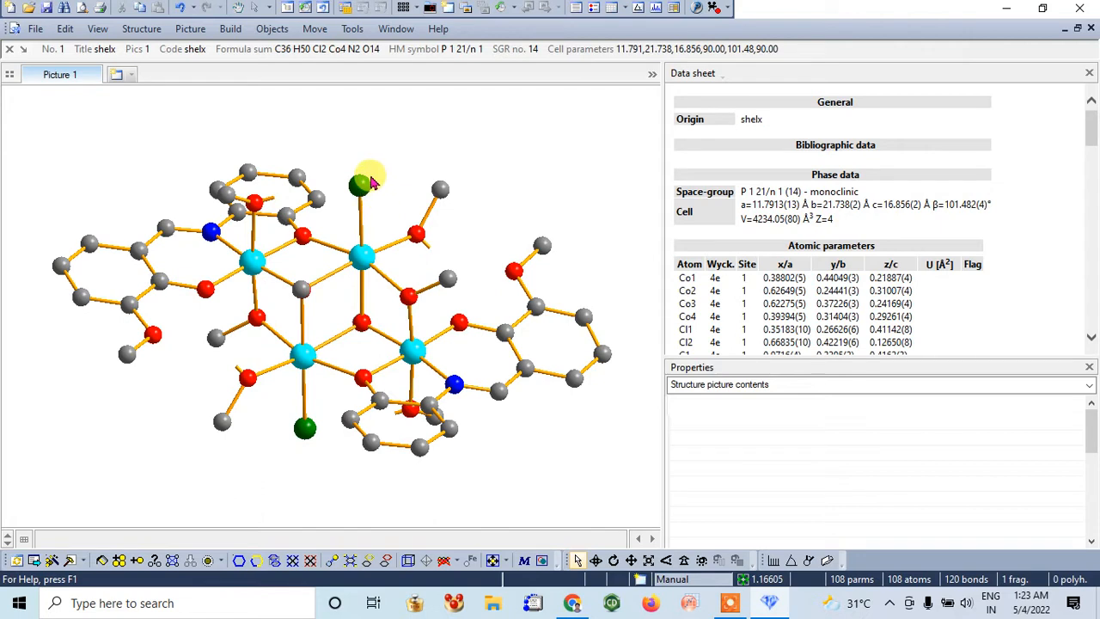
{"action": "mouse_move", "coordinate": [305, 439]}
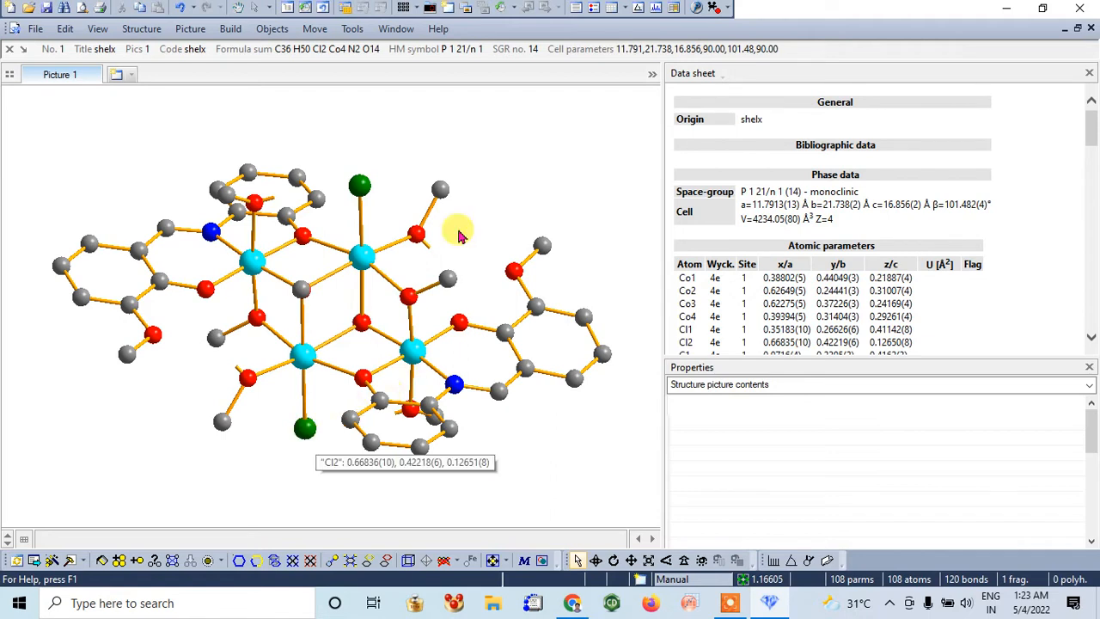
{"action": "left_click", "coordinate": [391, 284]}
{"action": "left_click", "coordinate": [336, 280]}
{"action": "left_click", "coordinate": [333, 276]}
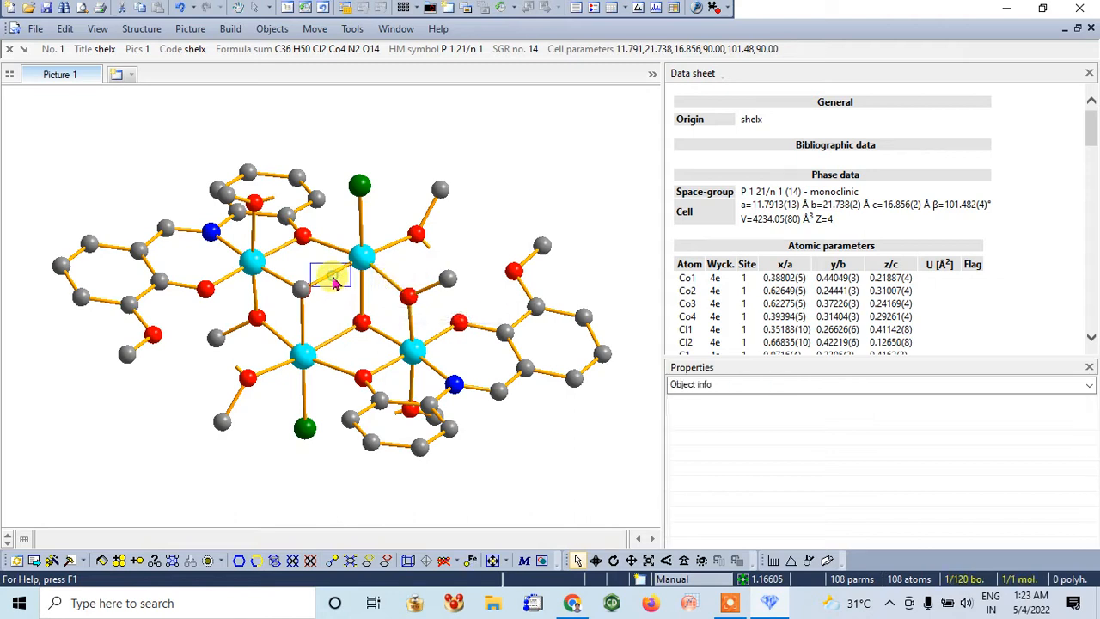
{"action": "left_click", "coordinate": [466, 247]}
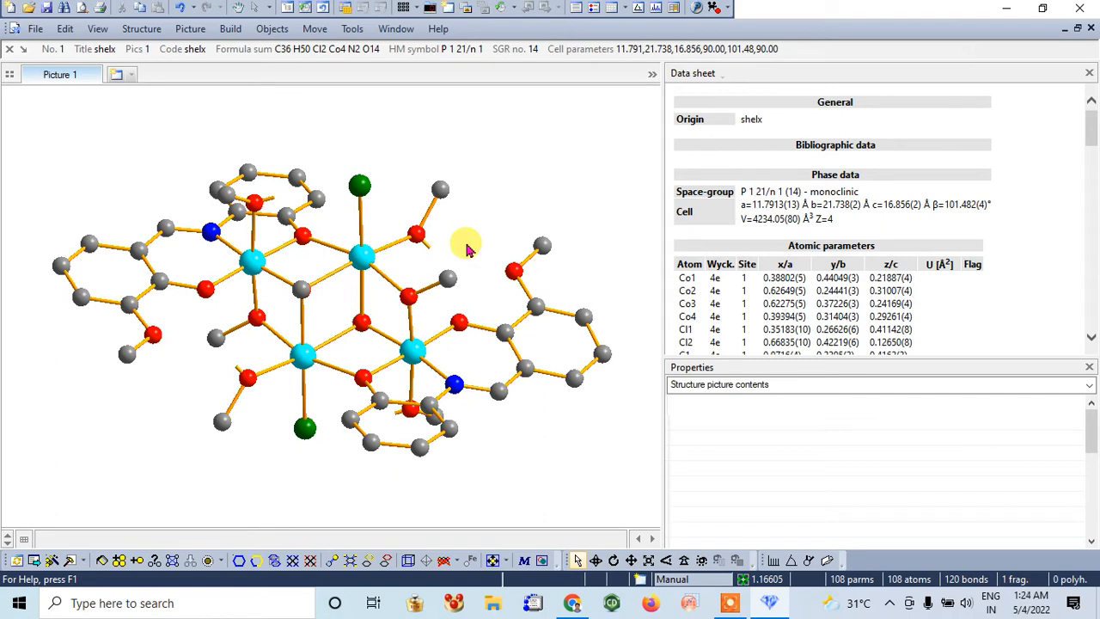
Select the whole structure and set its bond design to a grey fill with a radius of 0.1 Å
{"action": "key", "text": "ctrl+a"}
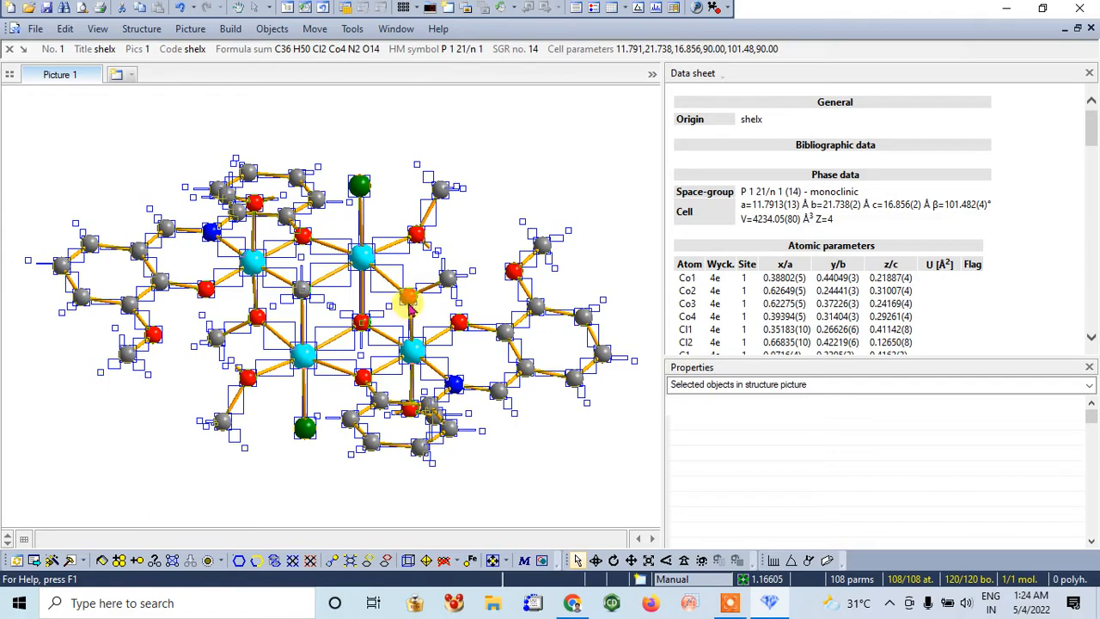
{"action": "right_click", "coordinate": [409, 310]}
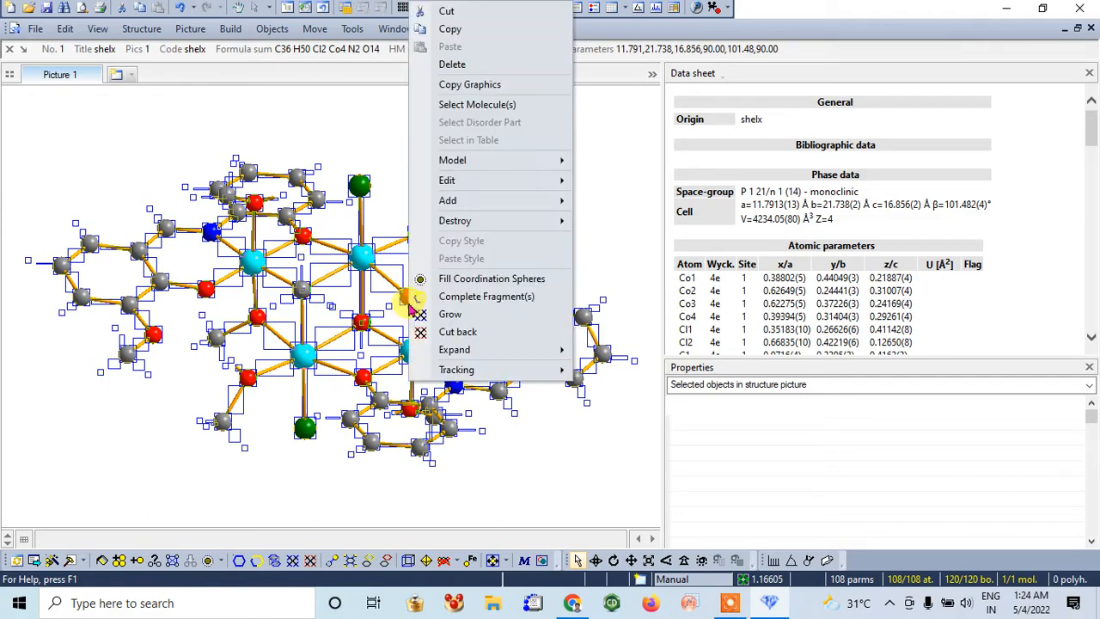
{"action": "mouse_move", "coordinate": [516, 194]}
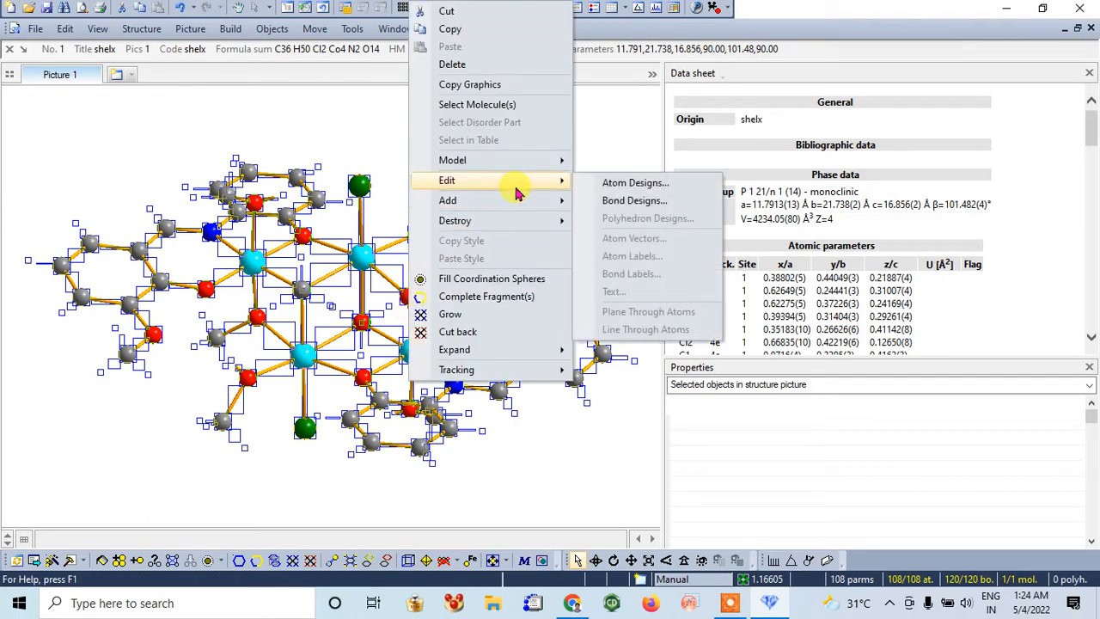
{"action": "left_click", "coordinate": [653, 201]}
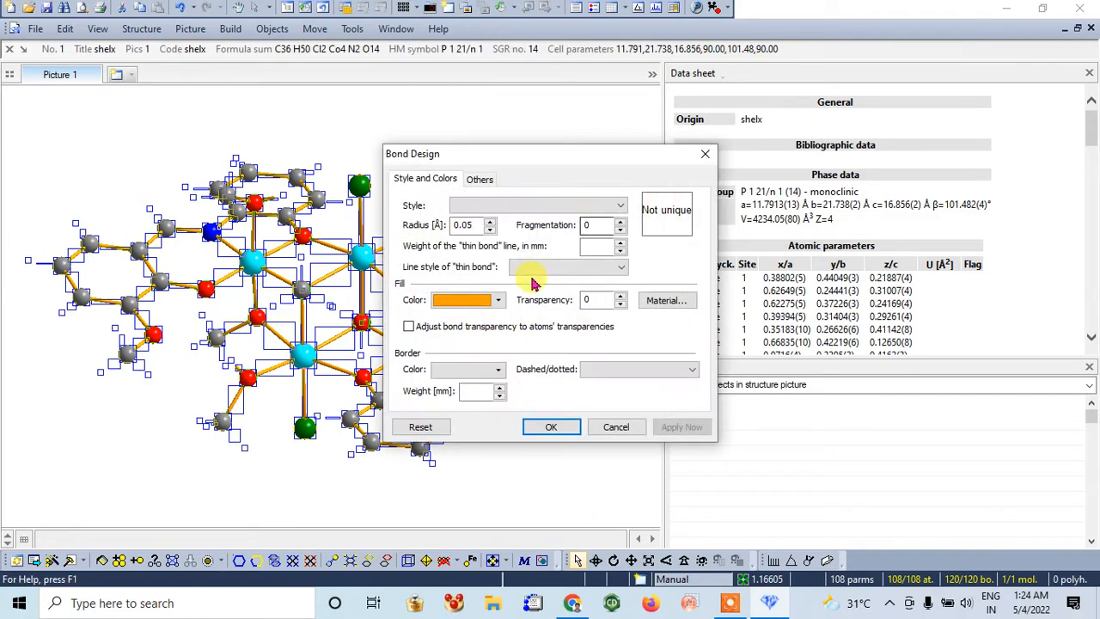
{"action": "left_click", "coordinate": [498, 300]}
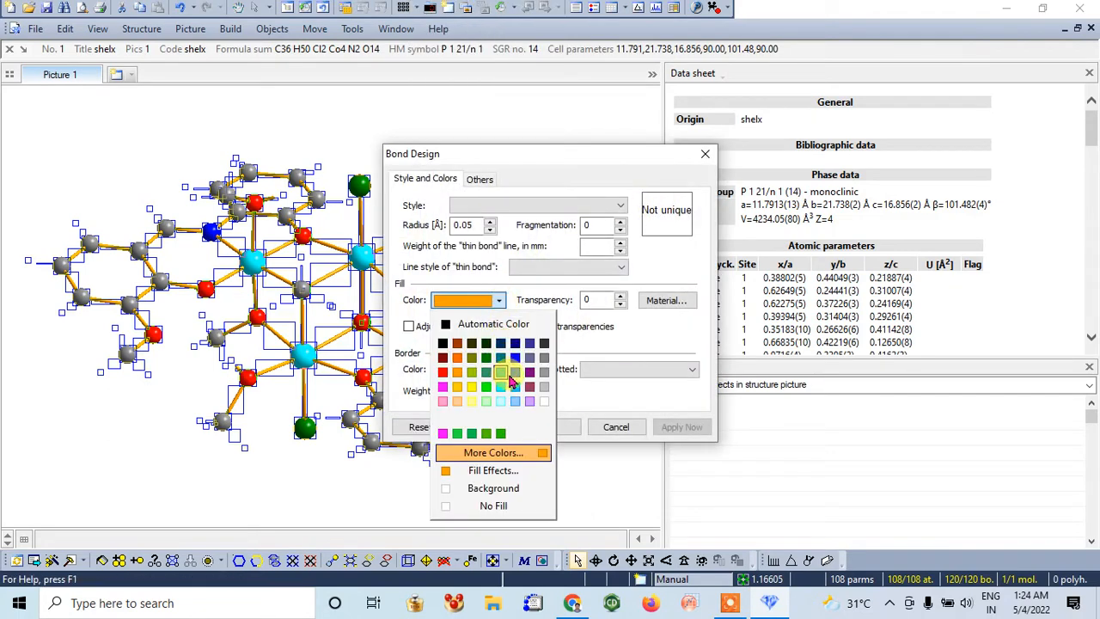
{"action": "left_click", "coordinate": [544, 372]}
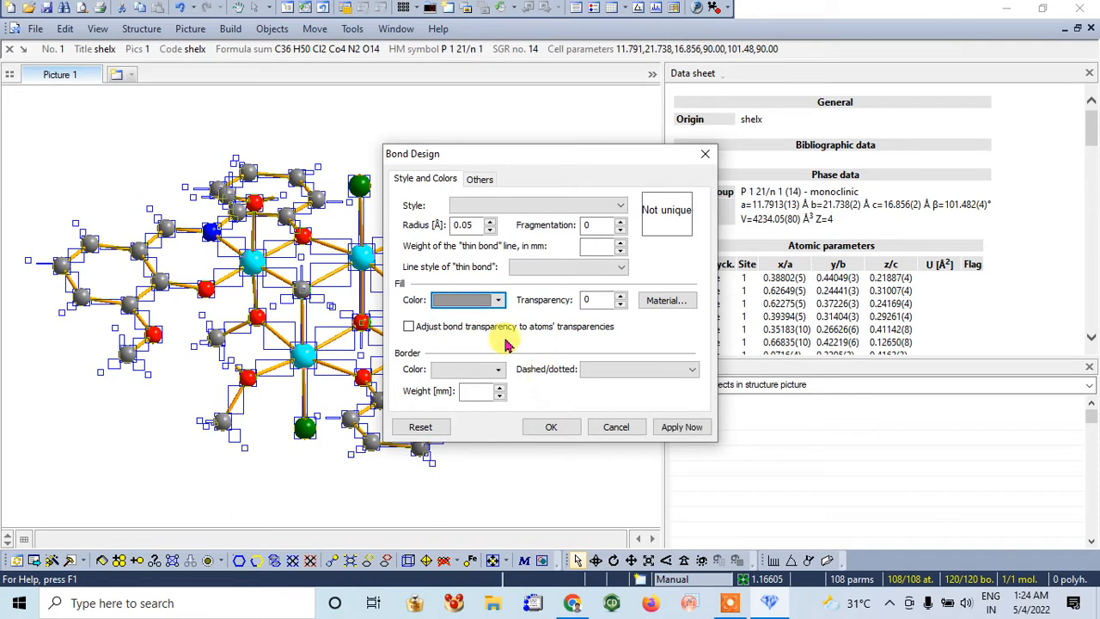
{"action": "left_click", "coordinate": [492, 222]}
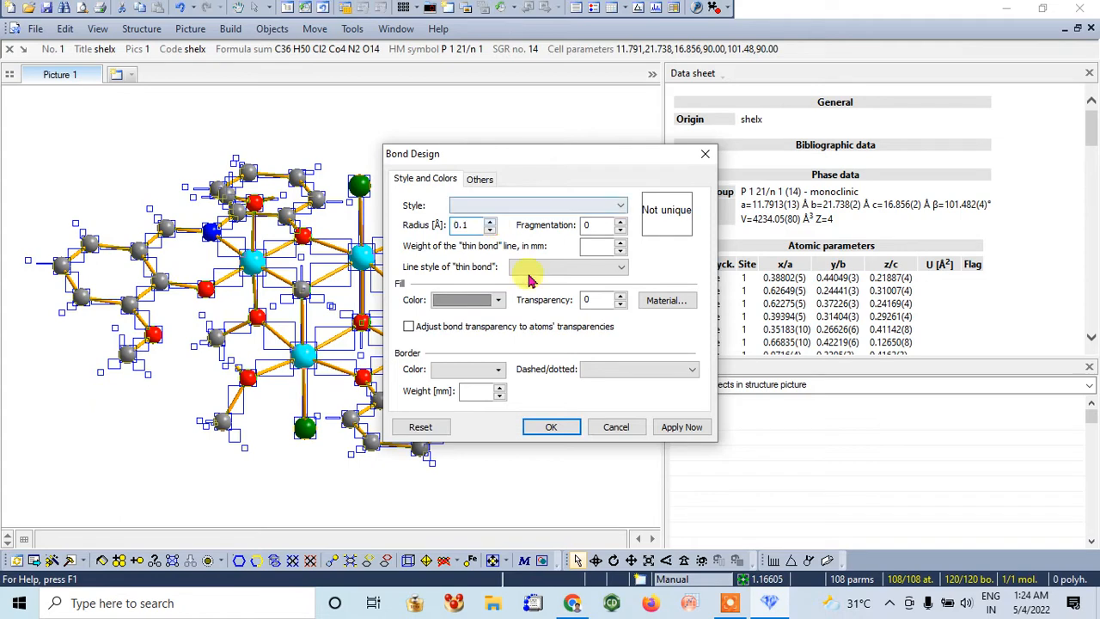
{"action": "left_click", "coordinate": [551, 426]}
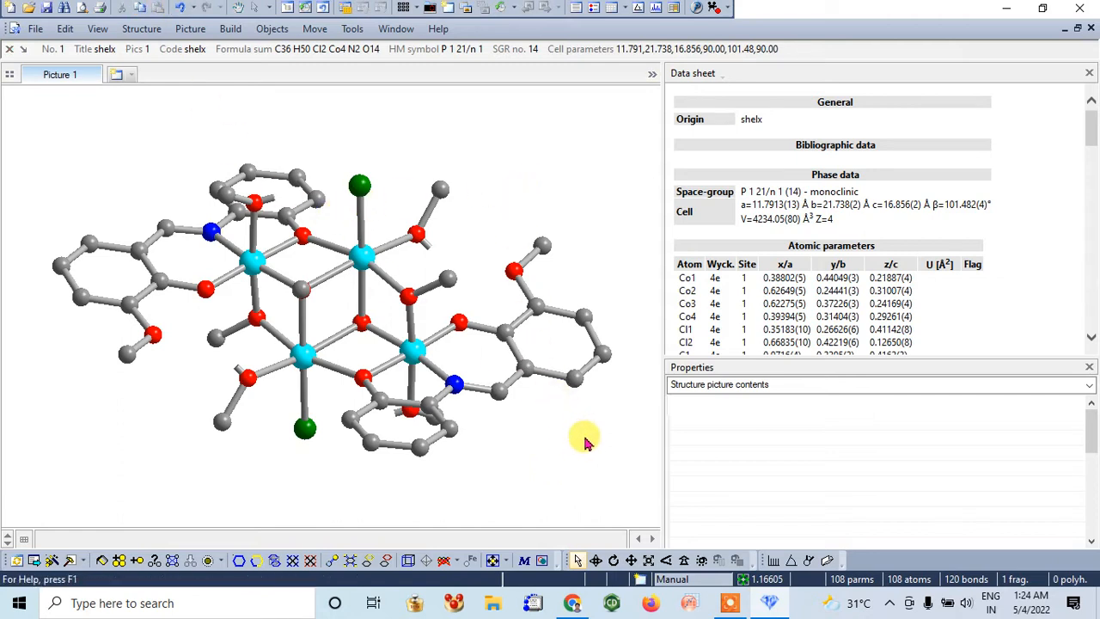
Rotate the molecule to a more open orientation and save the picture to the Desktop as JPEG "kk314_a (Co4)-1" with the layout-defined dimensions
{"action": "left_click", "coordinate": [596, 560]}
{"action": "left_click_drag", "start_coordinate": [576, 494], "coordinate": [563, 427]}
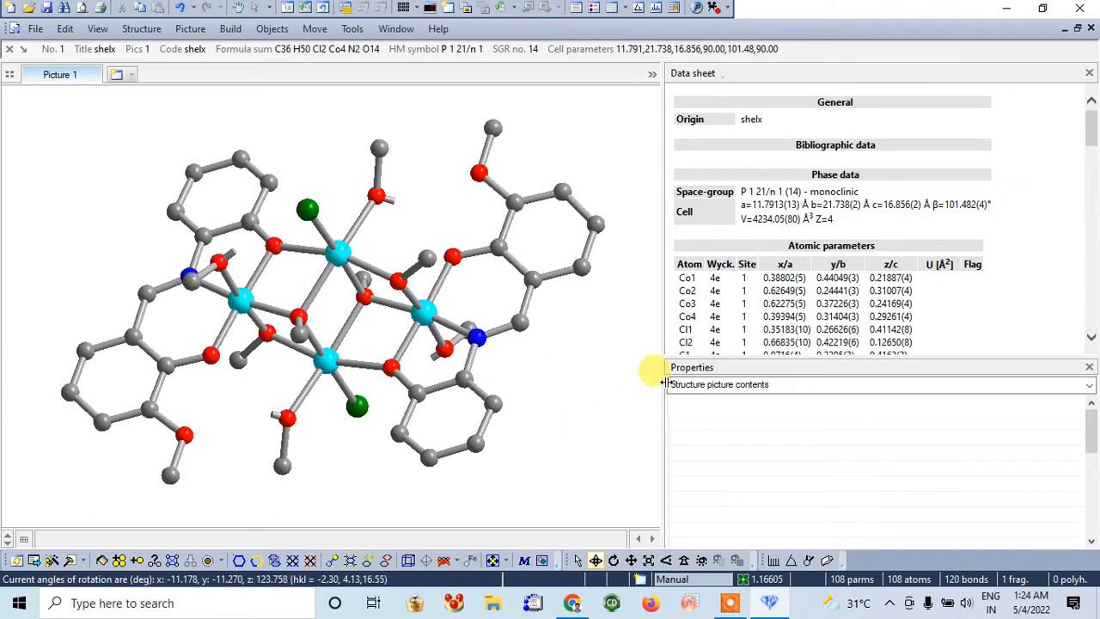
{"action": "left_click", "coordinate": [36, 30]}
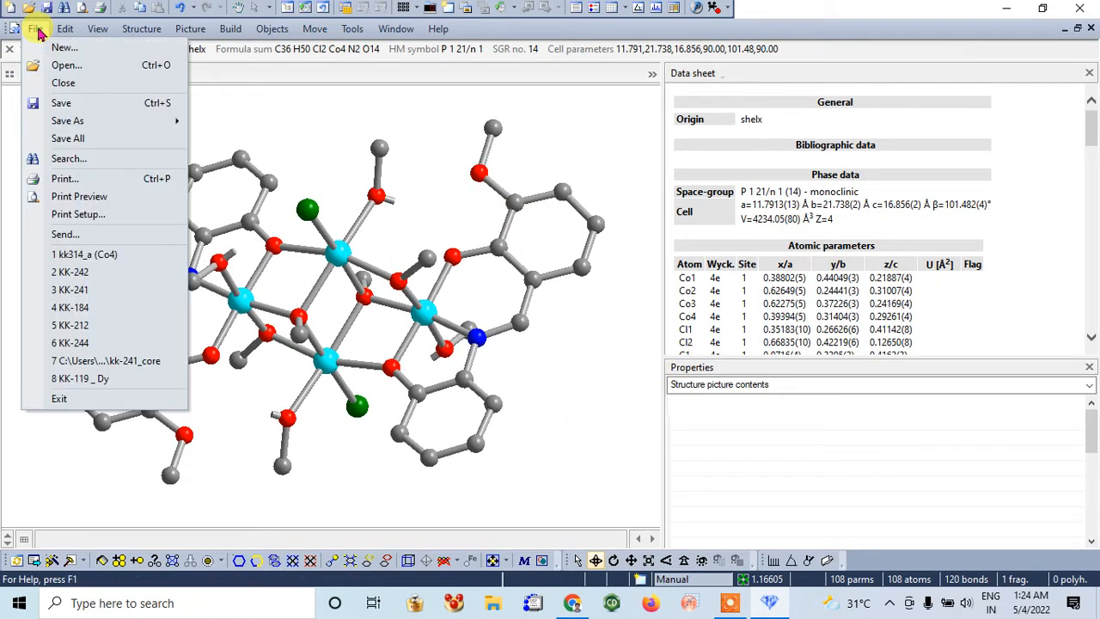
{"action": "mouse_move", "coordinate": [54, 120]}
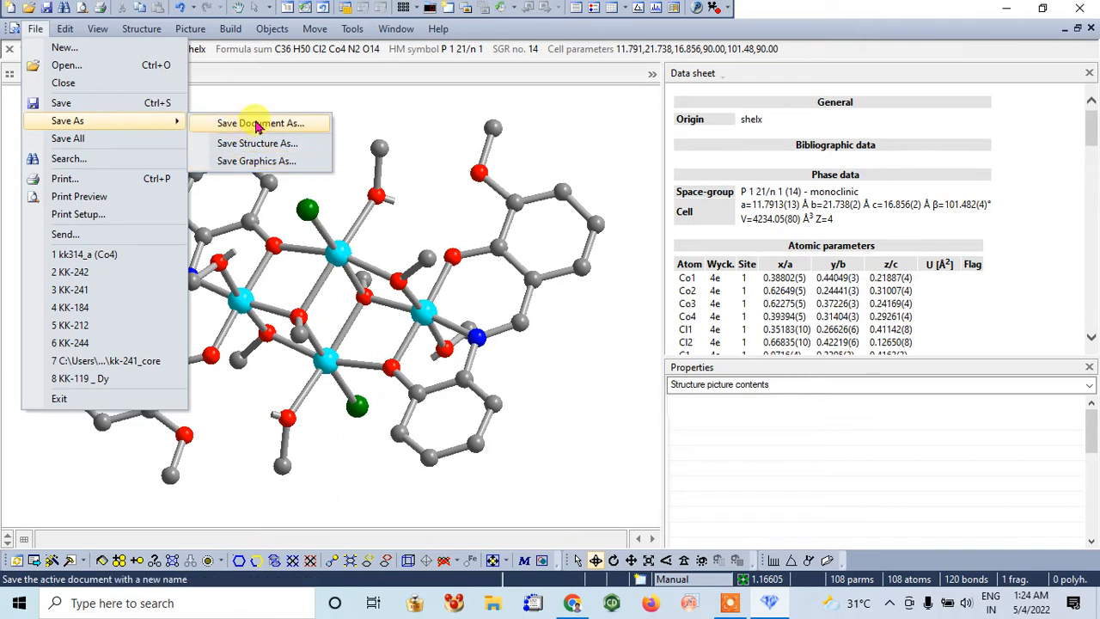
{"action": "left_click", "coordinate": [277, 169]}
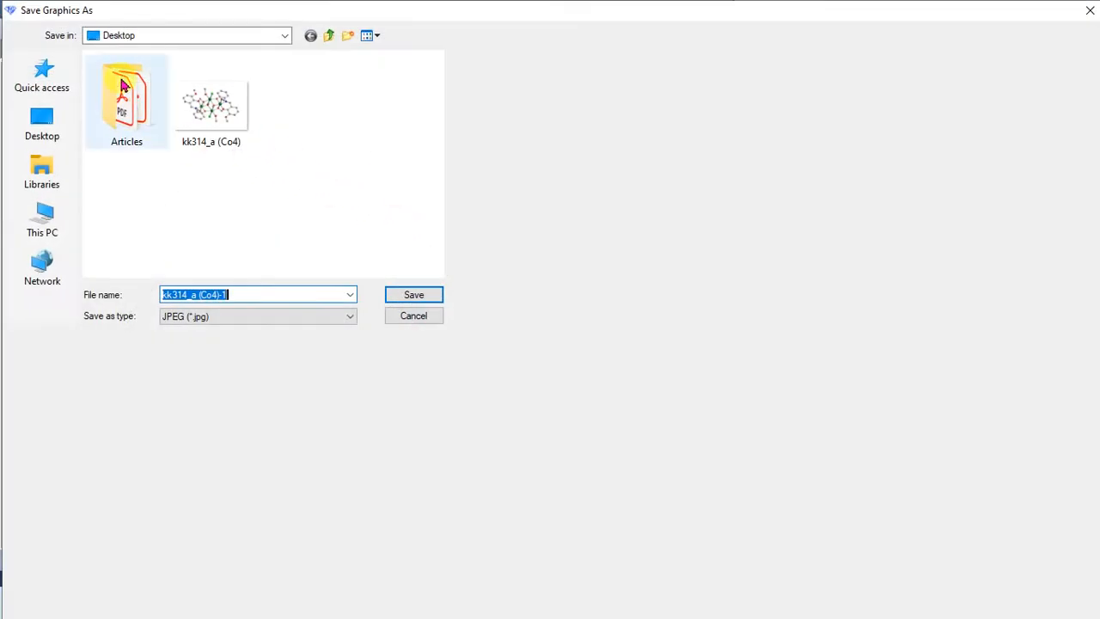
{"action": "left_click", "coordinate": [420, 296]}
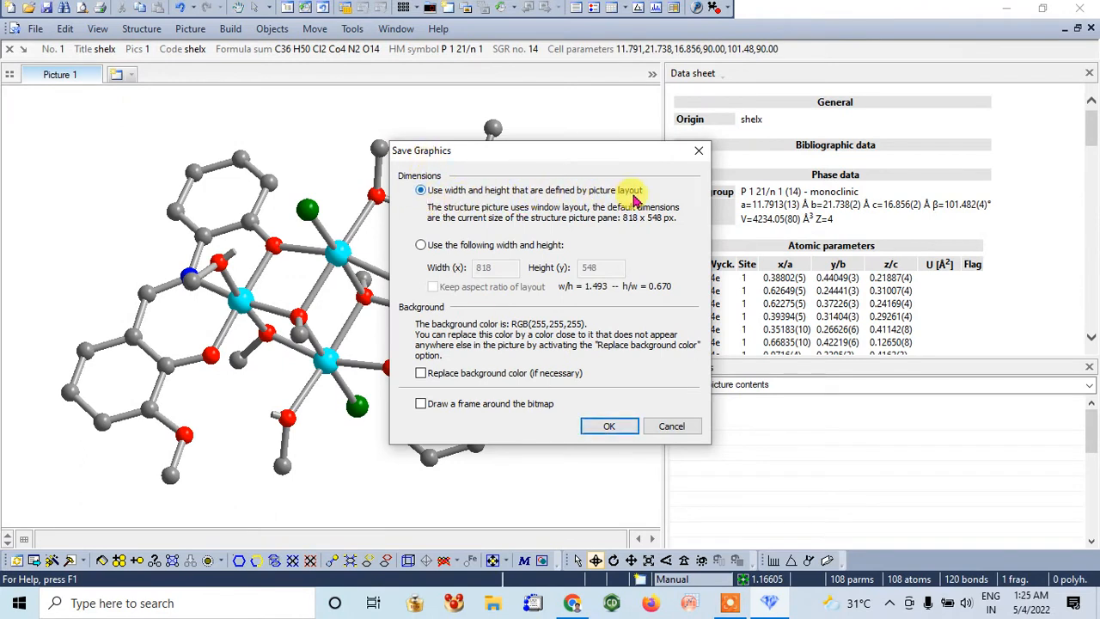
{"action": "left_click", "coordinate": [420, 246]}
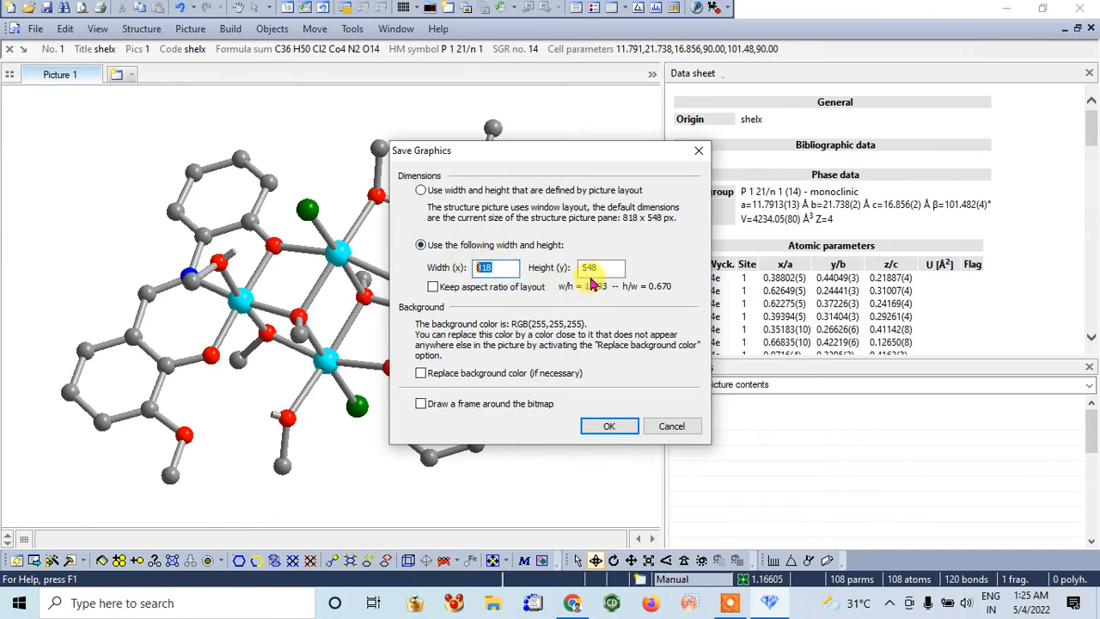
{"action": "left_click", "coordinate": [421, 190]}
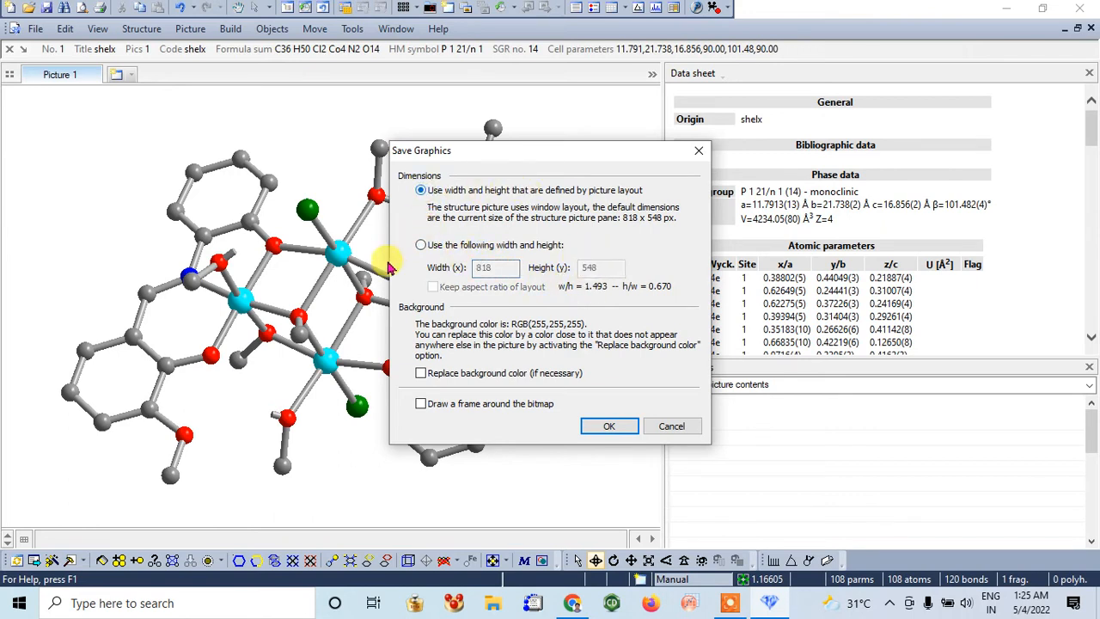
{"action": "left_click", "coordinate": [606, 426]}
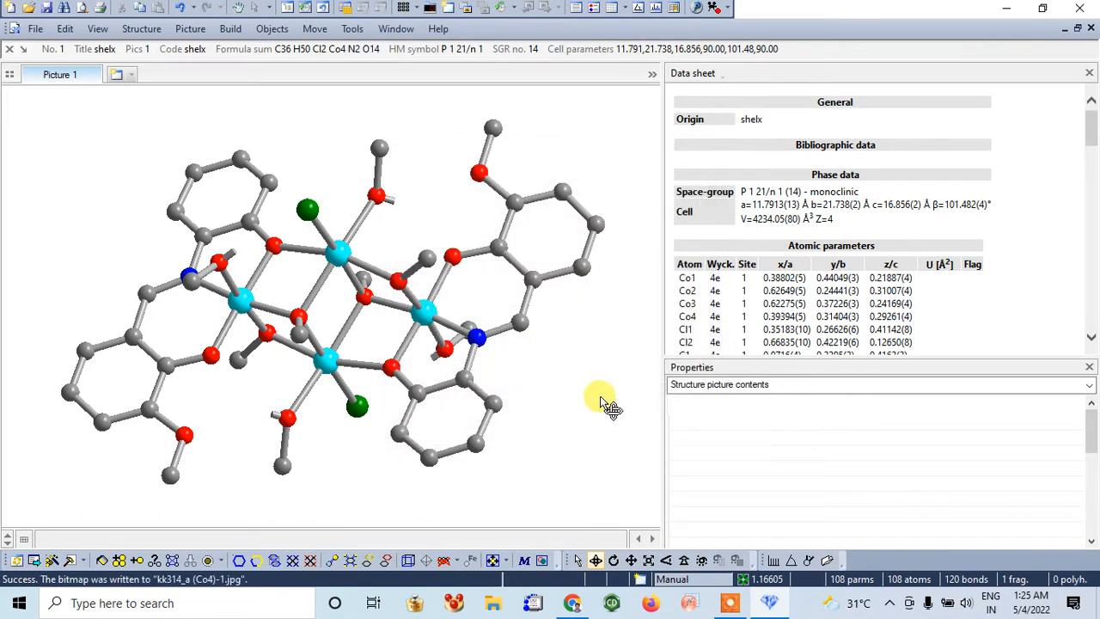
{"action": "mouse_move", "coordinate": [453, 328]}
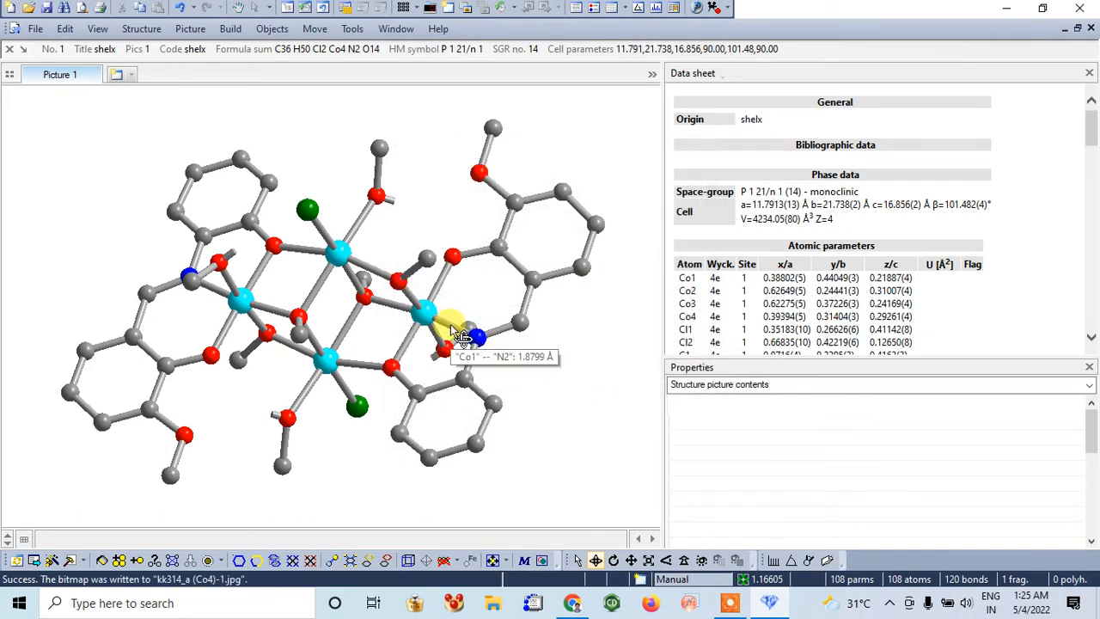
Open the exported "kk314_a (Co4)-1" image from the desktop to check it, close it and return to Diamond
{"action": "left_click", "coordinate": [1007, 8]}
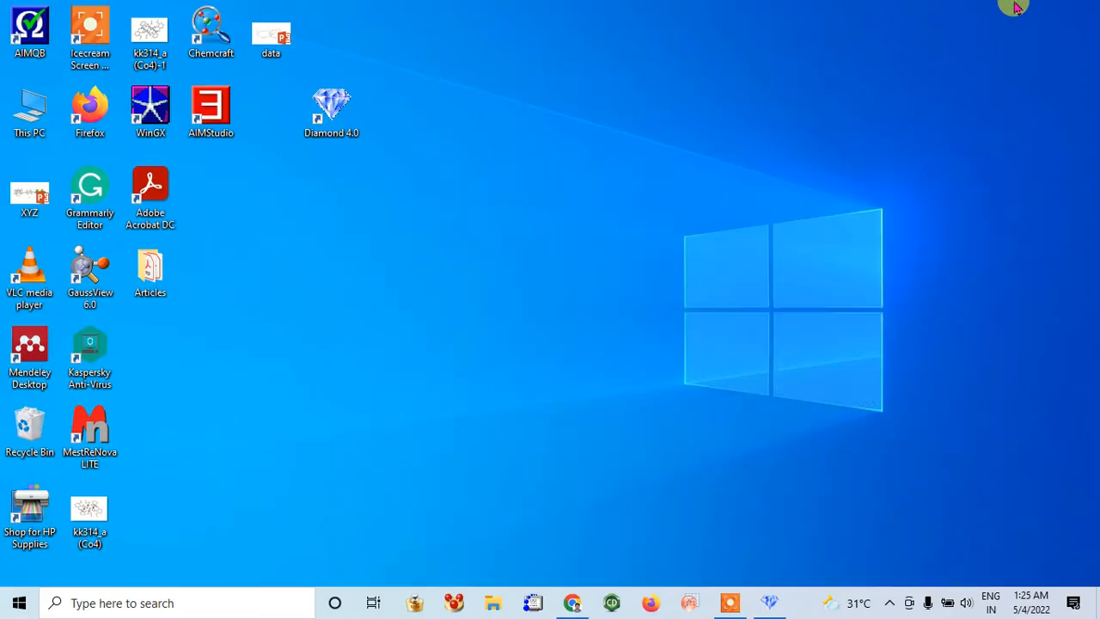
{"action": "double_click", "coordinate": [150, 37]}
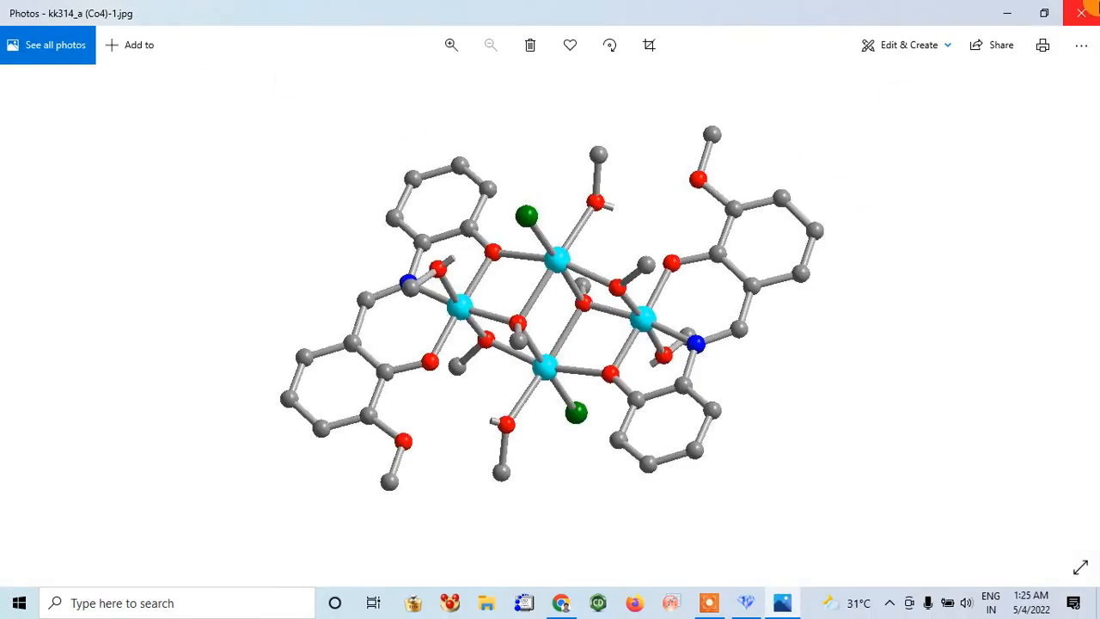
{"action": "left_click", "coordinate": [1087, 10]}
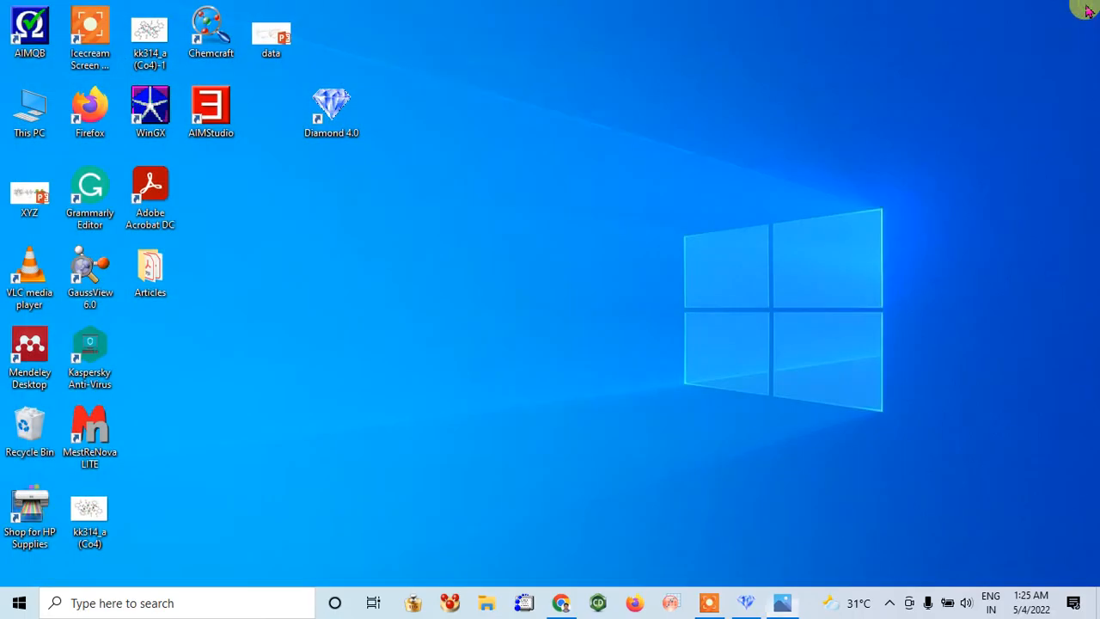
{"action": "left_click", "coordinate": [769, 605]}
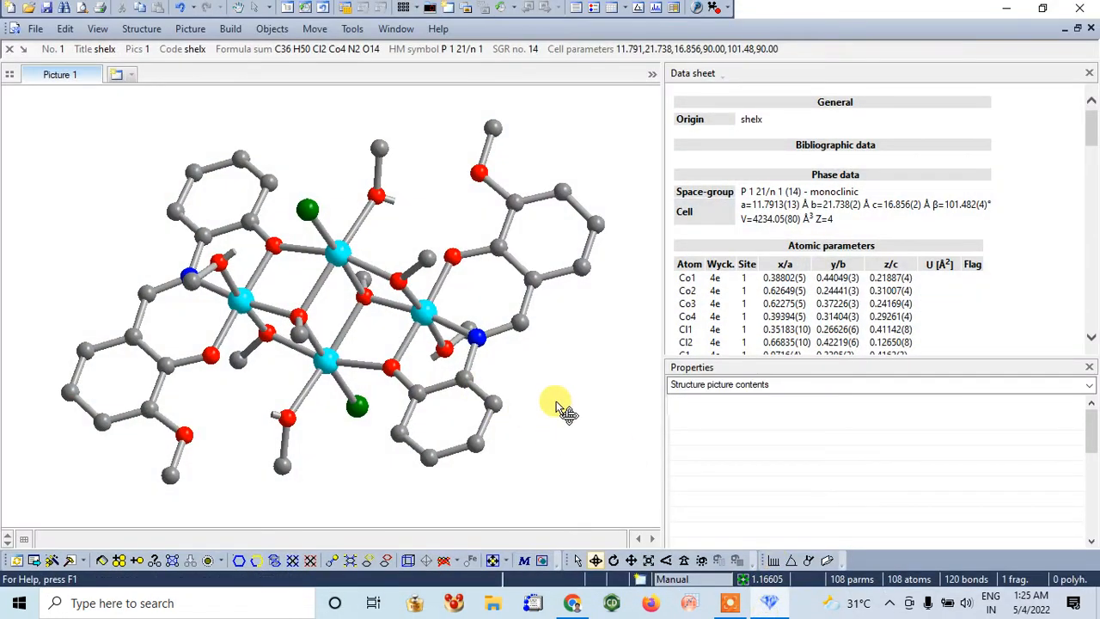
Select the four cobalt atoms and add atom labels showing their element symbol
{"action": "left_click", "coordinate": [577, 560]}
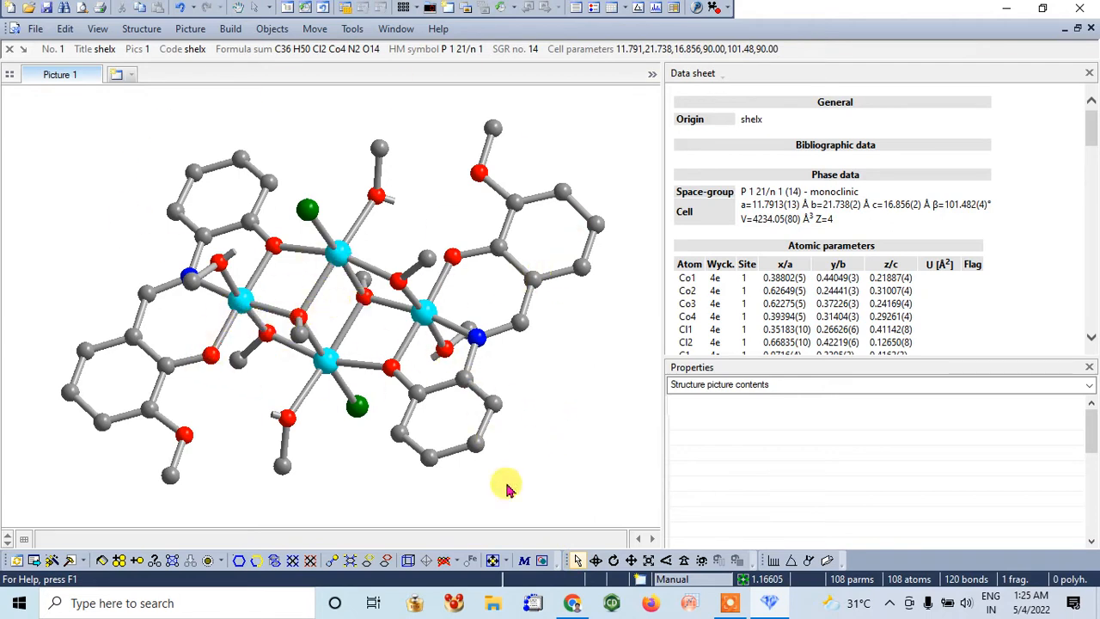
{"action": "left_click", "coordinate": [241, 303]}
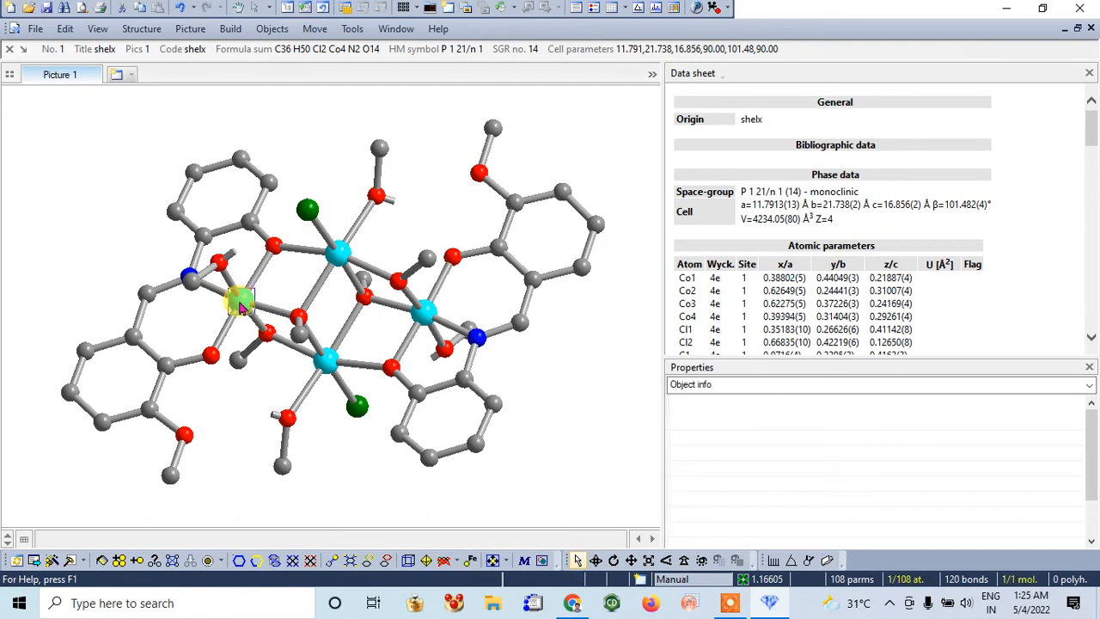
{"action": "left_click", "coordinate": [338, 251], "text": "ctrl"}
{"action": "left_click", "coordinate": [424, 311], "text": "ctrl"}
{"action": "left_click", "coordinate": [341, 368], "text": "ctrl"}
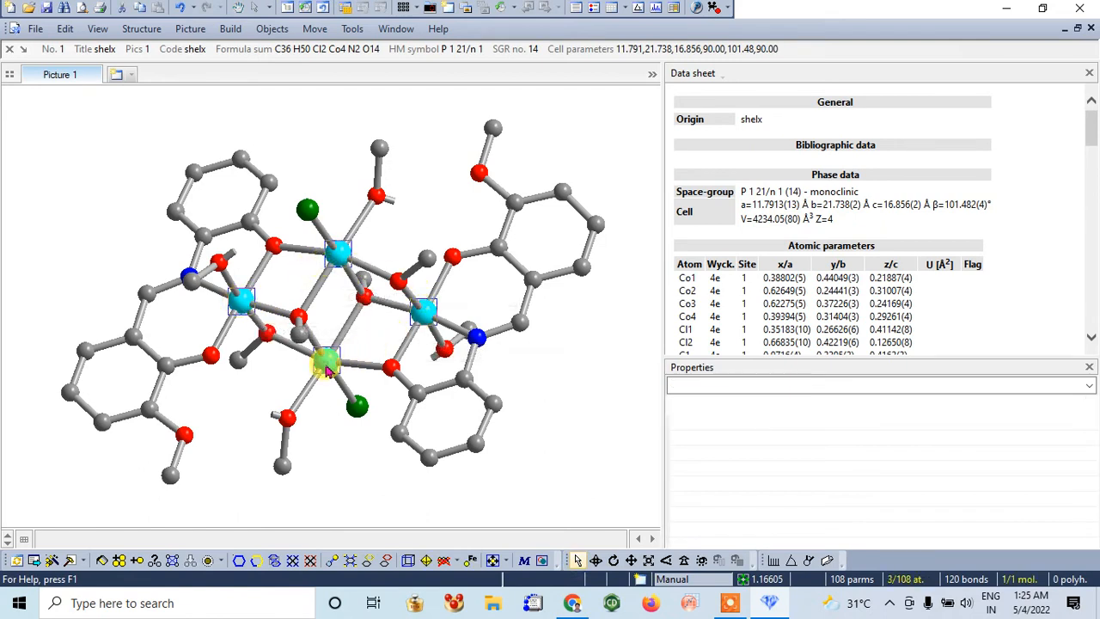
{"action": "right_click", "coordinate": [324, 370]}
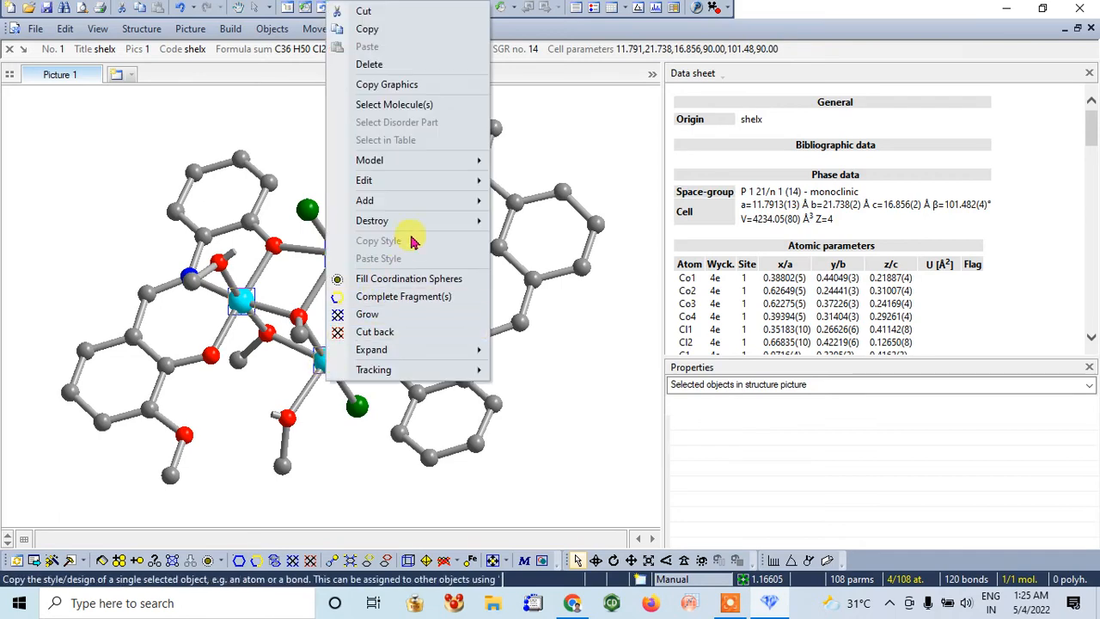
{"action": "mouse_move", "coordinate": [430, 202]}
{"action": "left_click", "coordinate": [582, 247]}
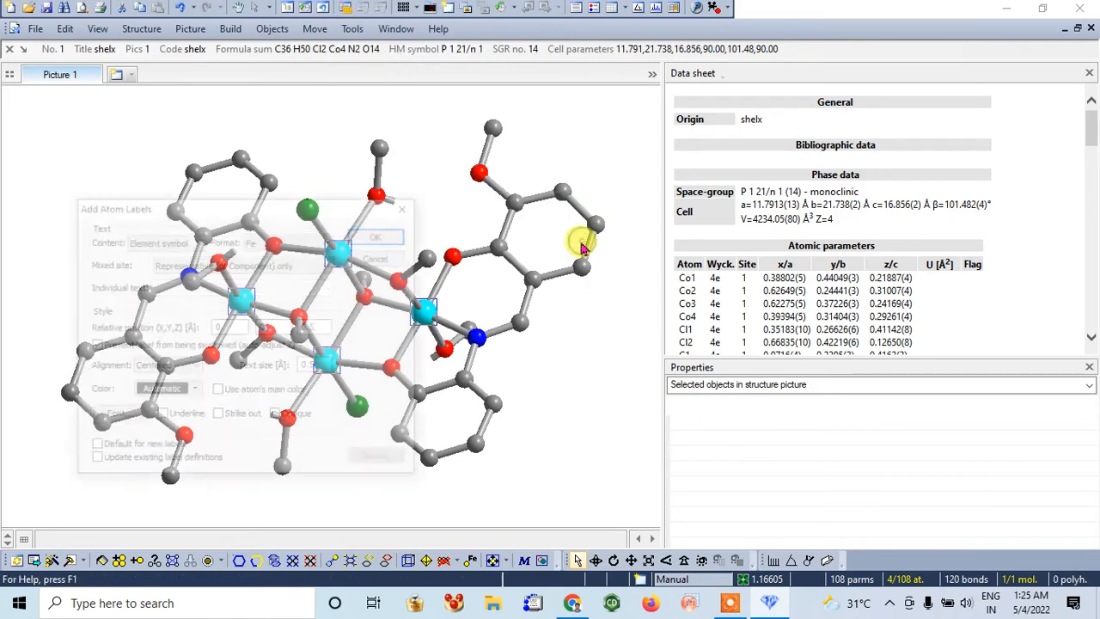
{"action": "left_click", "coordinate": [380, 234]}
{"action": "left_click", "coordinate": [587, 444]}
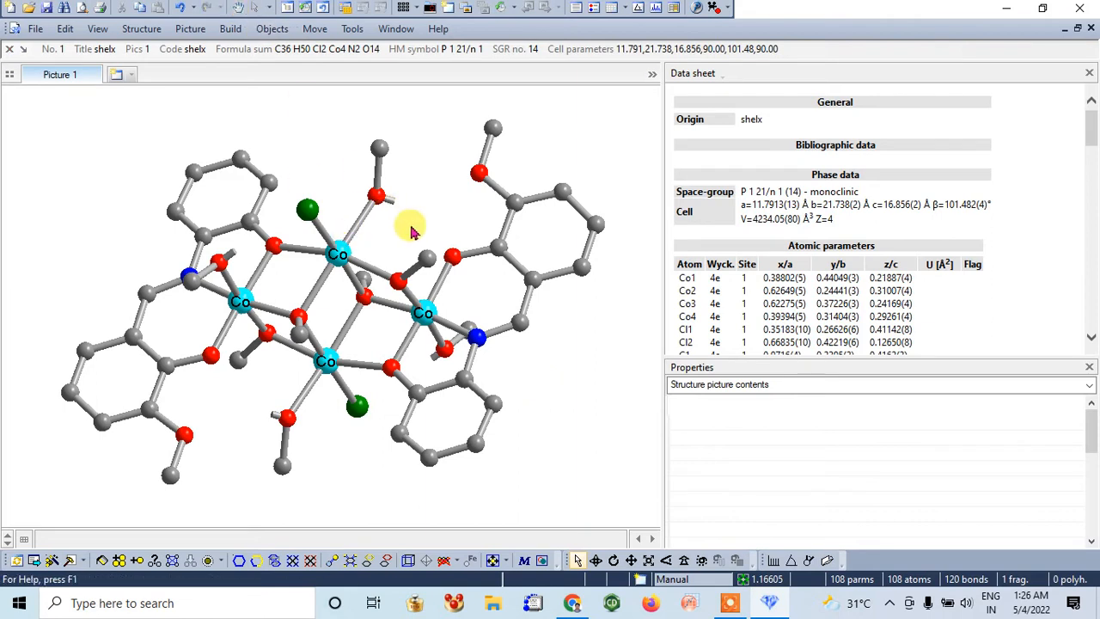
Try to add coordination polyhedra to the cobalt atoms, using connected neighbours and applying them to all listed atom groups or sites
{"action": "left_click", "coordinate": [243, 311]}
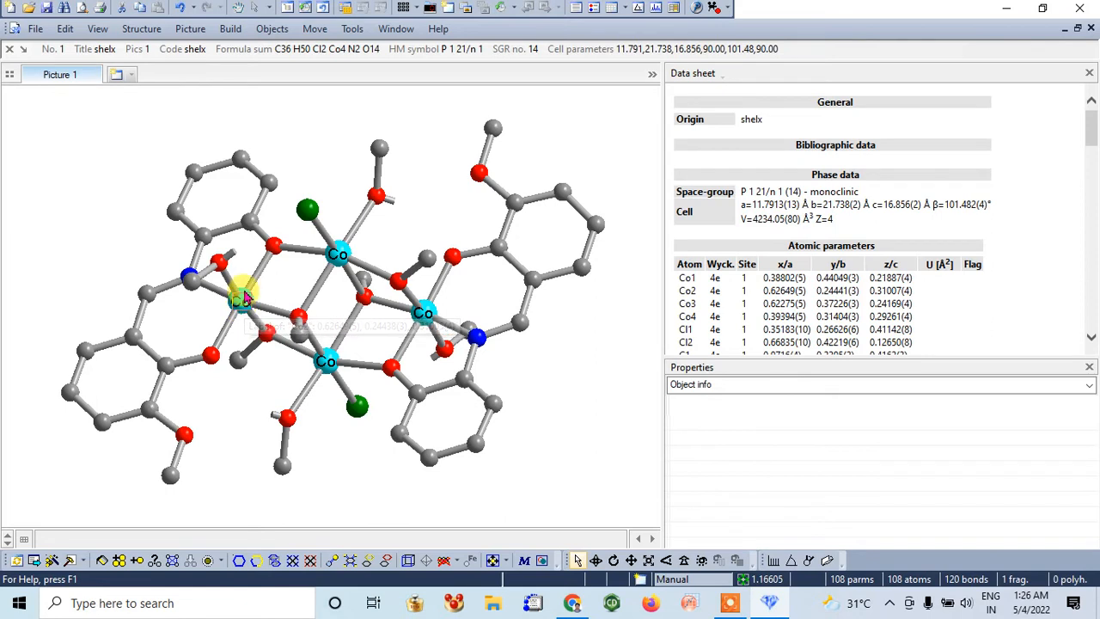
{"action": "left_click", "coordinate": [246, 299]}
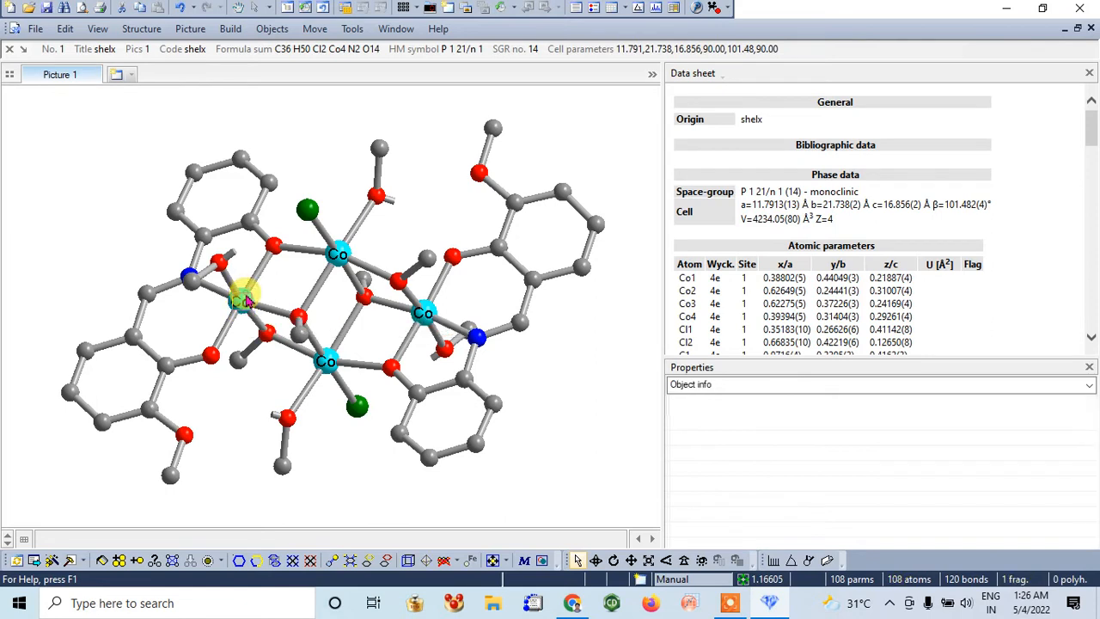
{"action": "mouse_move", "coordinate": [247, 300]}
{"action": "left_click", "coordinate": [245, 298]}
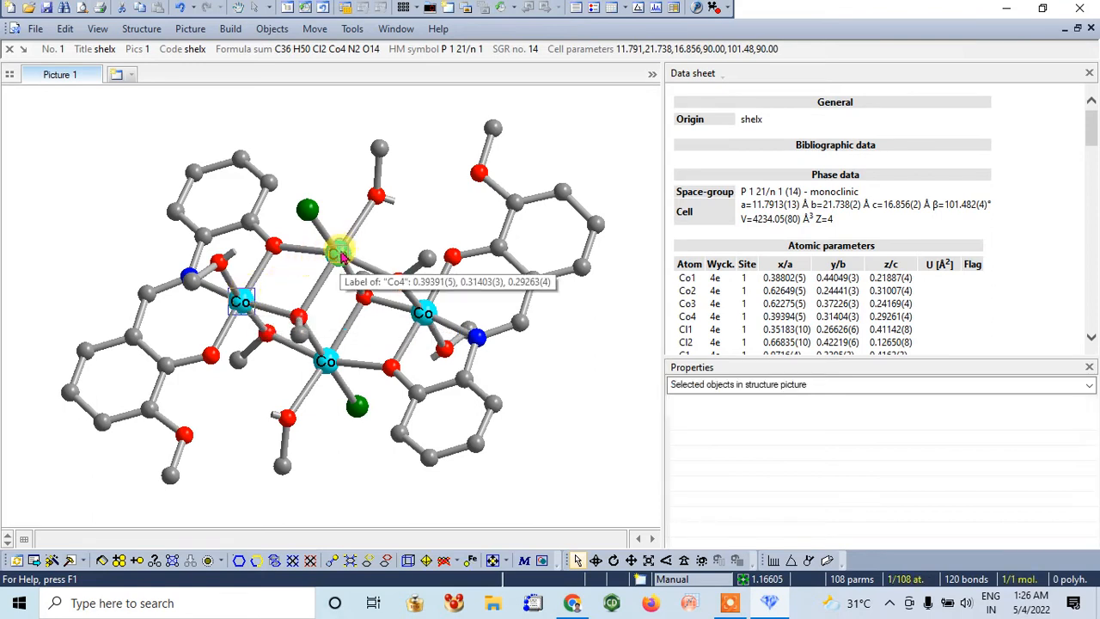
{"action": "mouse_move", "coordinate": [341, 267]}
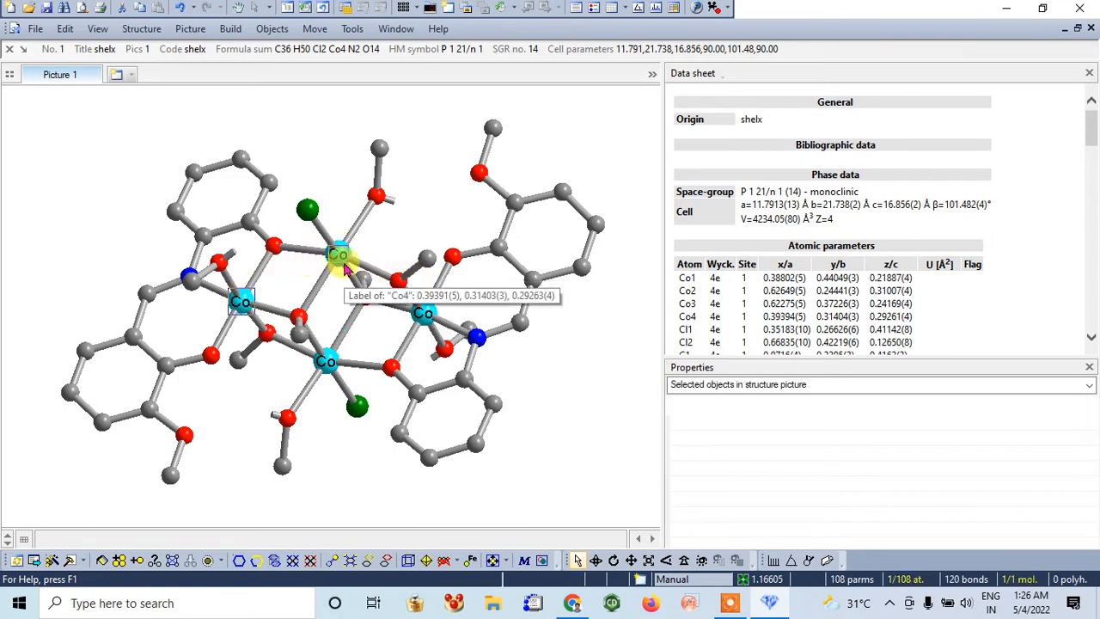
{"action": "left_click", "coordinate": [346, 252], "text": "ctrl"}
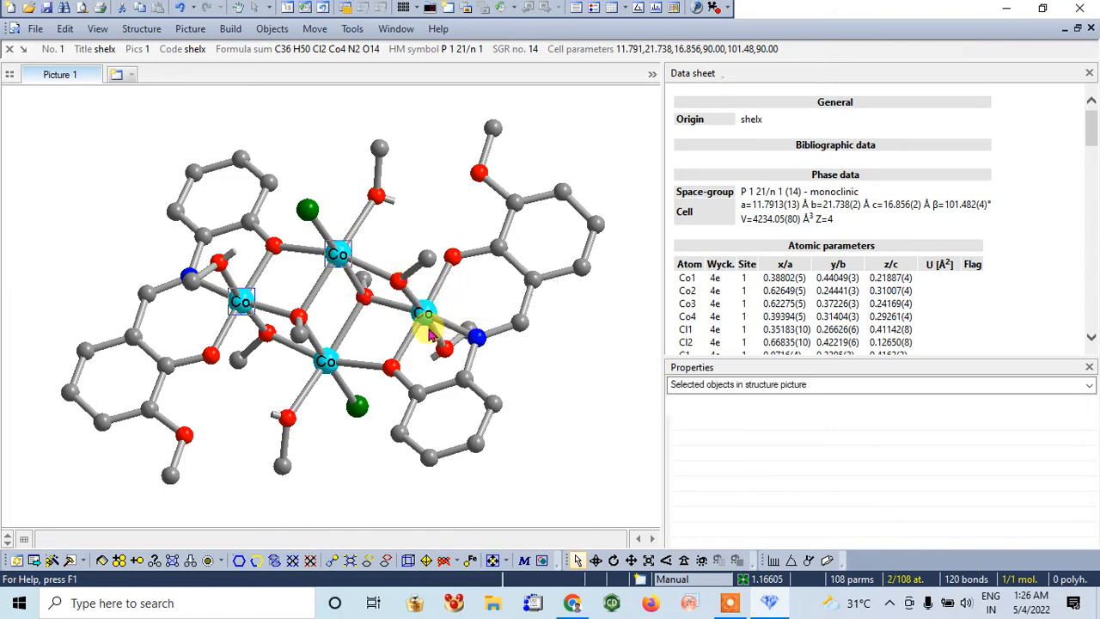
{"action": "left_click", "coordinate": [422, 314], "text": "ctrl"}
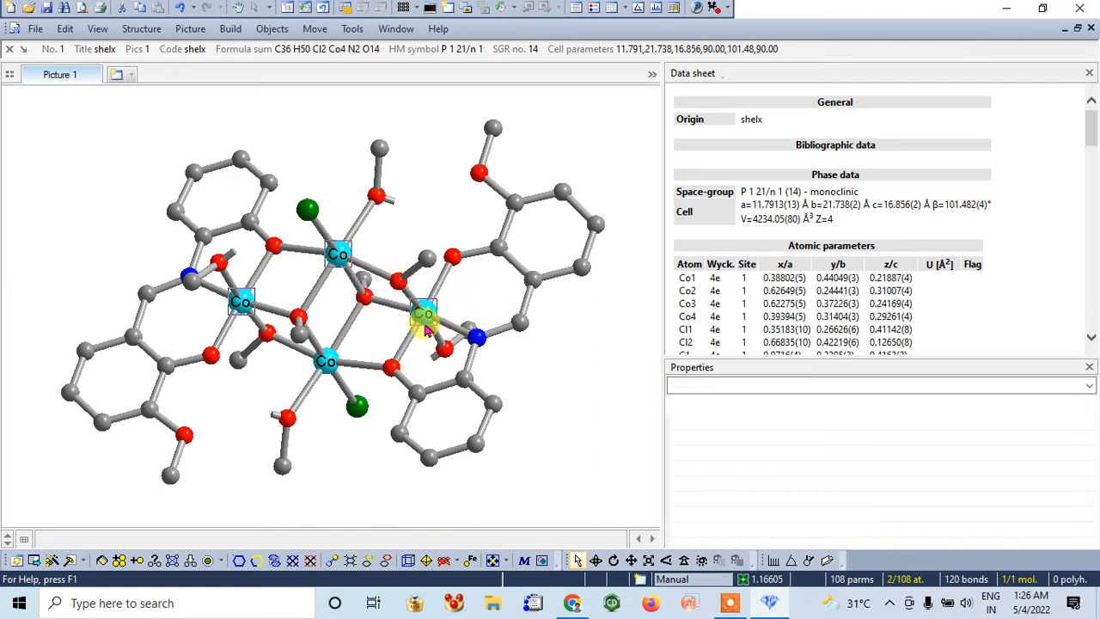
{"action": "left_click", "coordinate": [327, 368], "text": "ctrl"}
{"action": "right_click", "coordinate": [327, 368]}
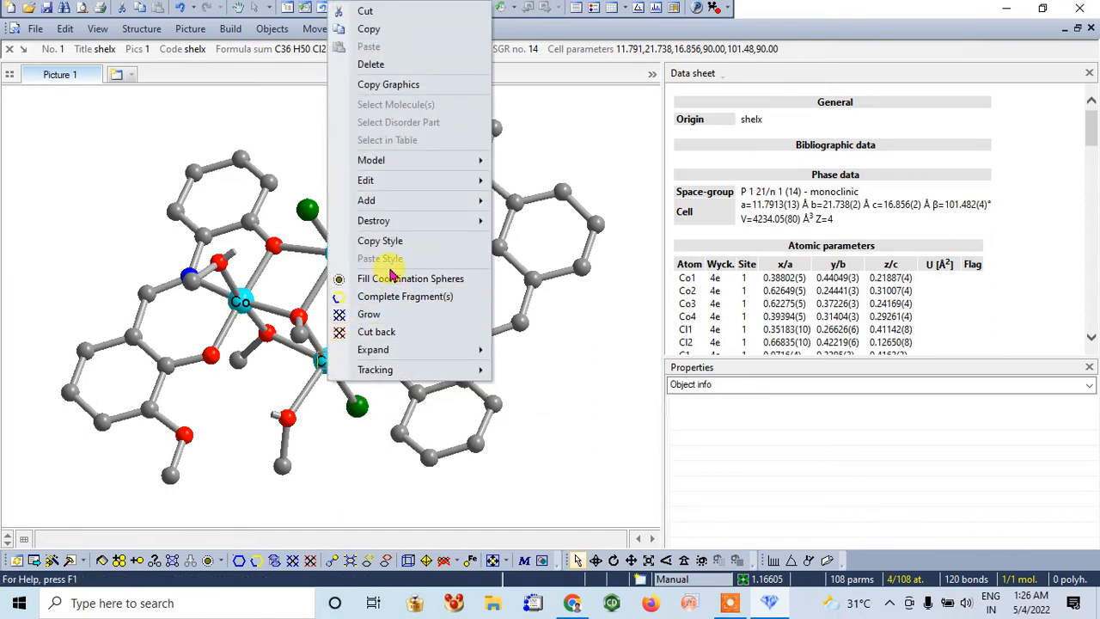
{"action": "mouse_move", "coordinate": [454, 203]}
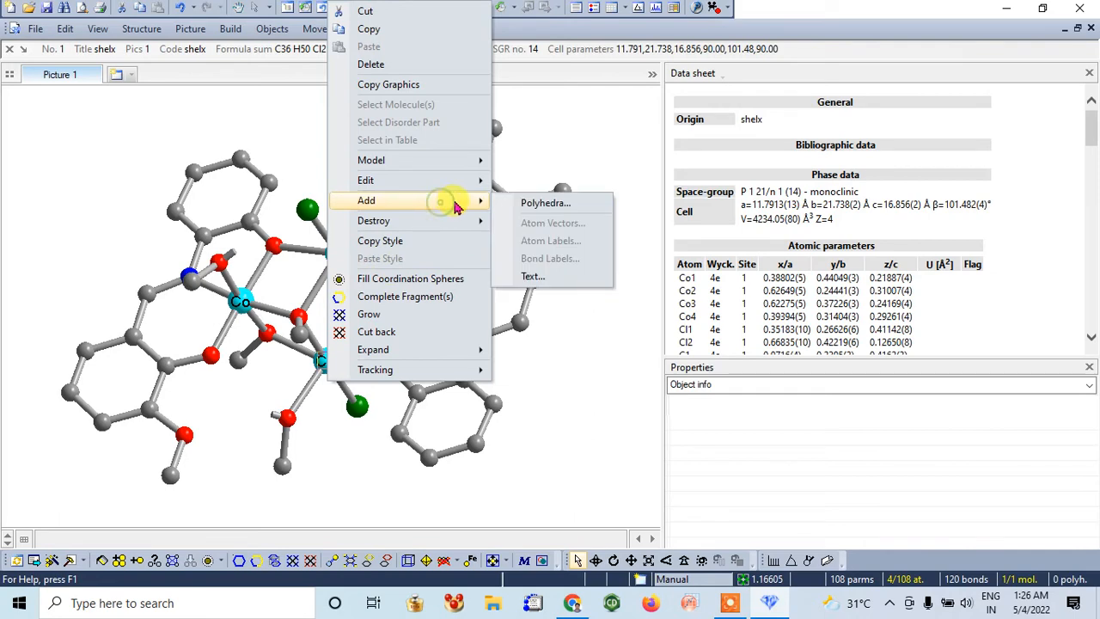
{"action": "left_click", "coordinate": [516, 205]}
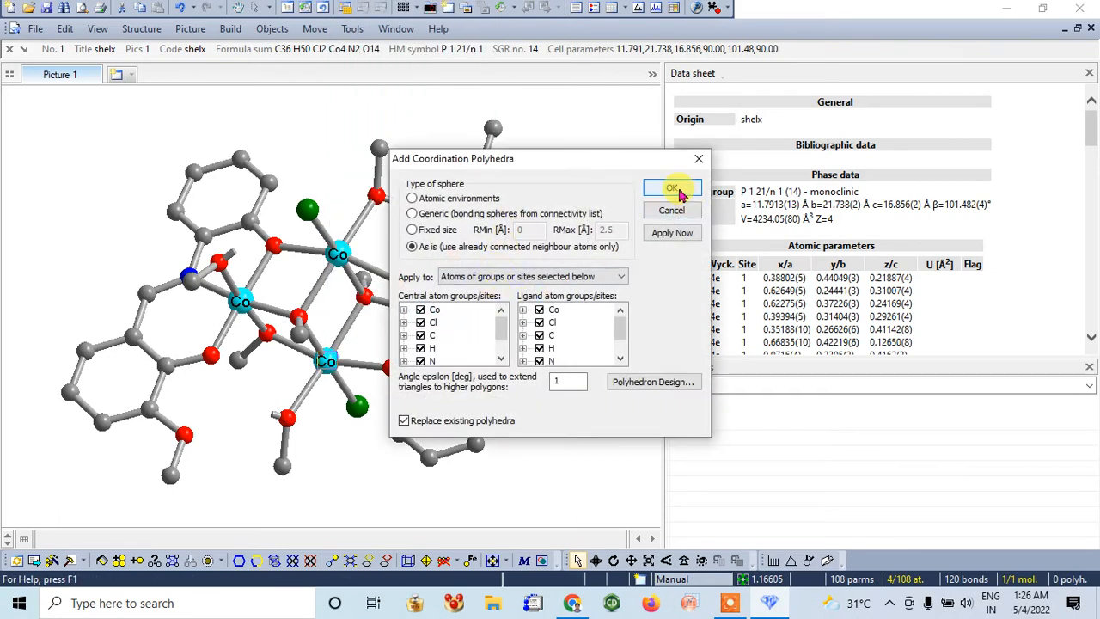
{"action": "left_click", "coordinate": [672, 188]}
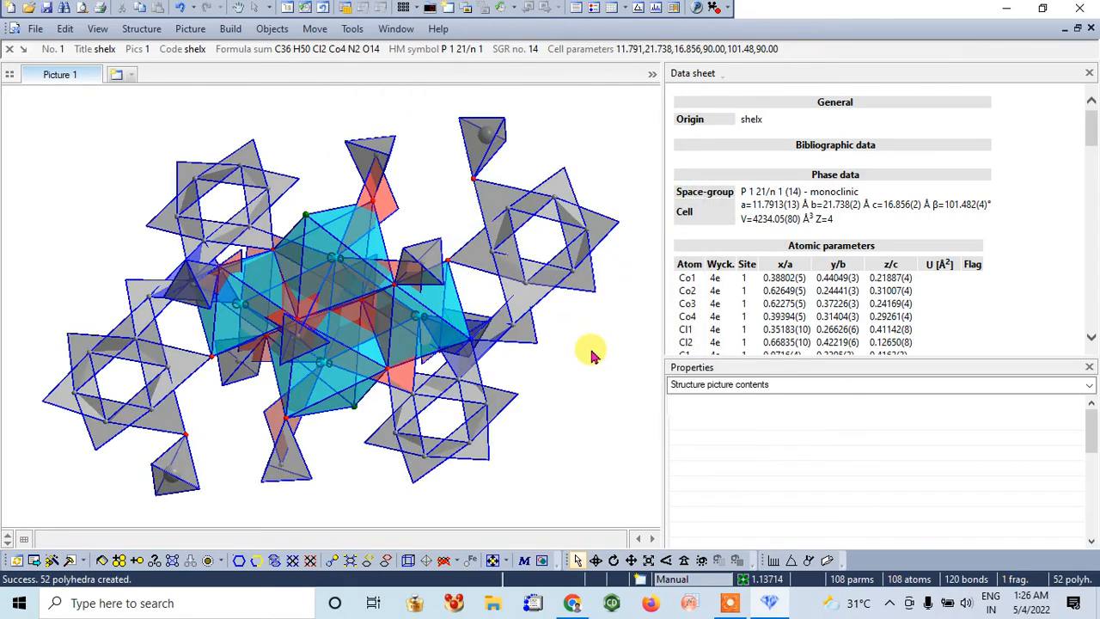
Rotate the structure to inspect the polyhedra, and undo both the rotation and the added polyhedra
{"action": "left_click", "coordinate": [596, 560]}
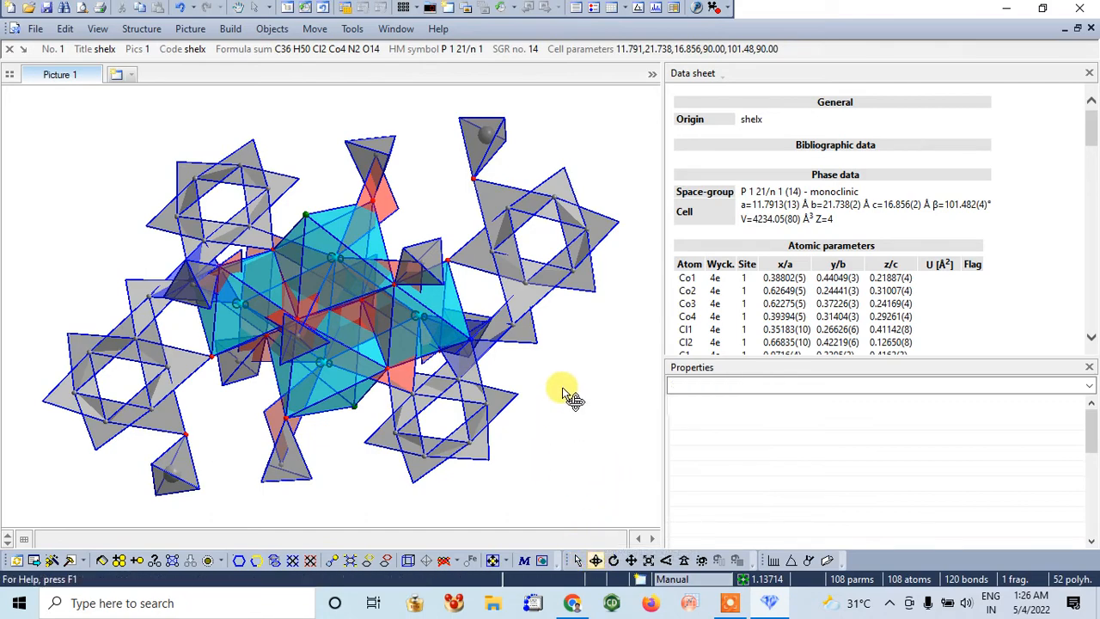
{"action": "left_click_drag", "start_coordinate": [573, 400], "coordinate": [520, 383]}
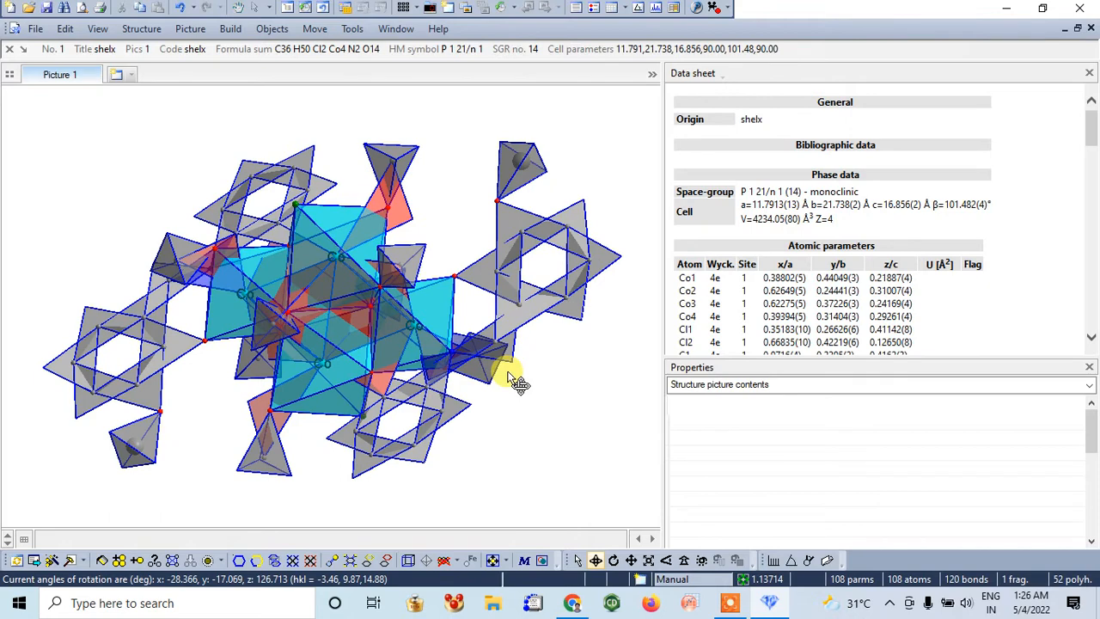
{"action": "key", "text": "ctrl+z"}
{"action": "key", "text": "ctrl+z"}
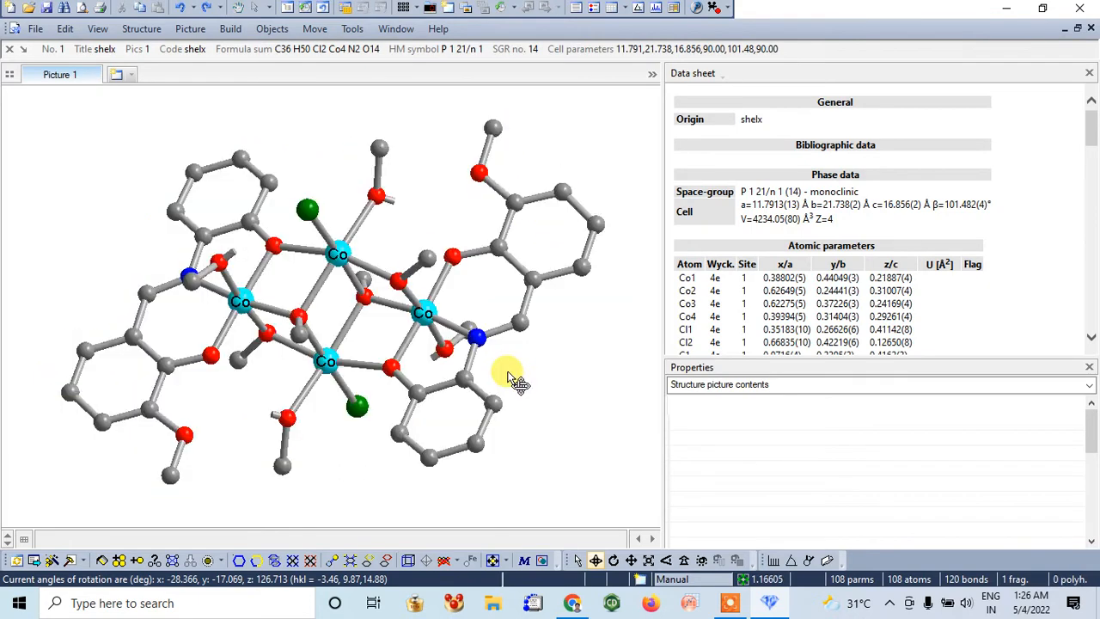
{"action": "left_click_drag", "start_coordinate": [545, 388], "coordinate": [581, 406]}
Select the four cobalt atoms and add coordination polyhedra around only these selected atoms, using already connected neighbour atoms
{"action": "left_click", "coordinate": [579, 560]}
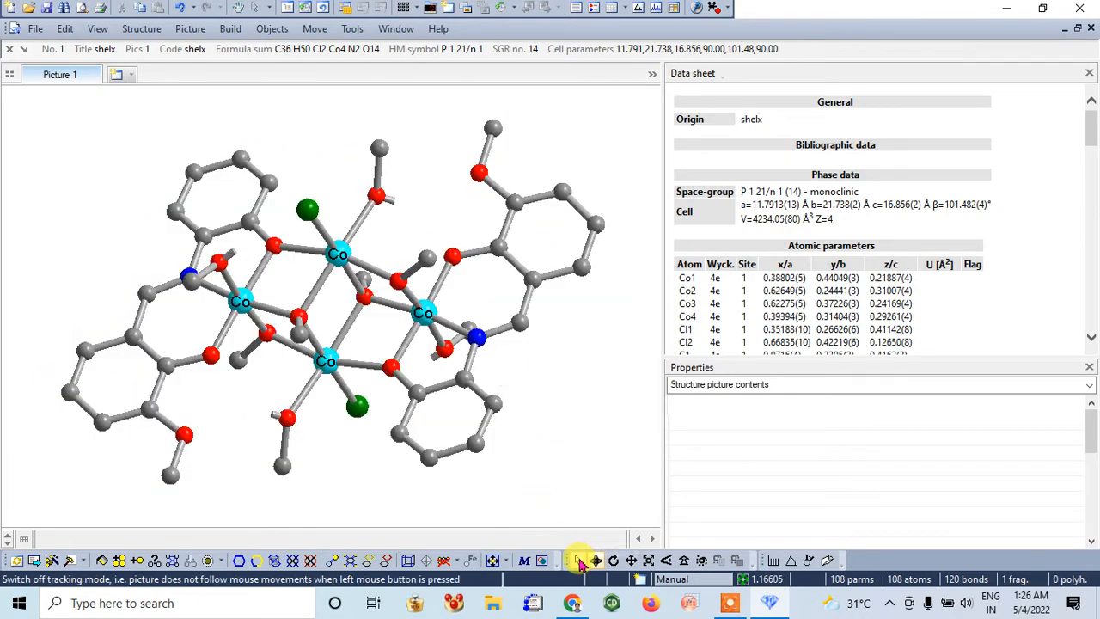
{"action": "left_click", "coordinate": [244, 311]}
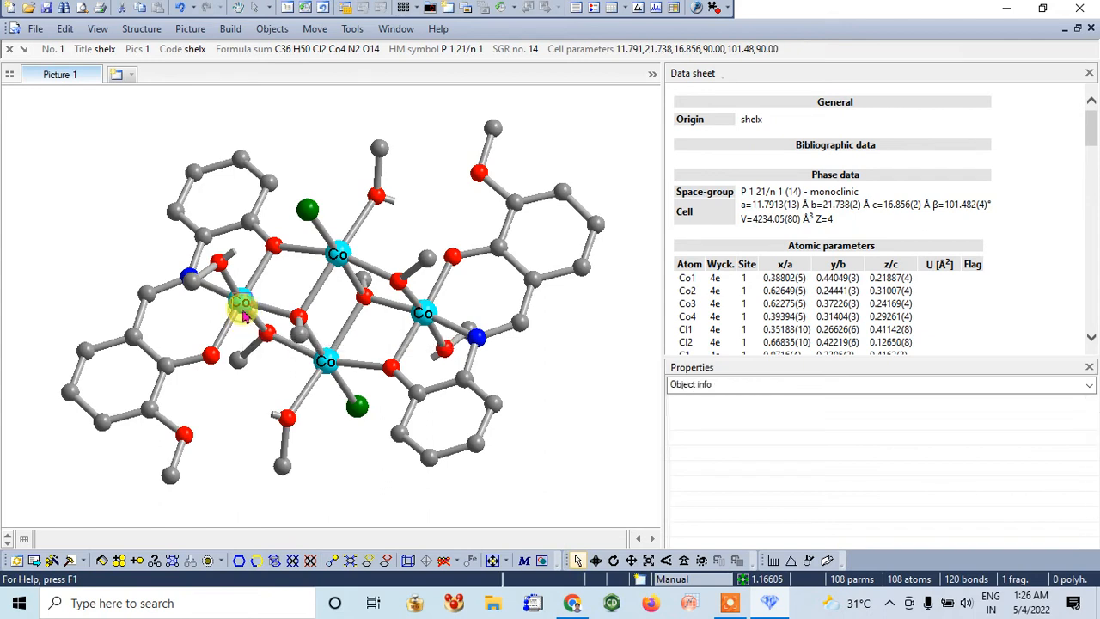
{"action": "left_click", "coordinate": [338, 257], "text": "shift"}
{"action": "left_click", "coordinate": [241, 298]}
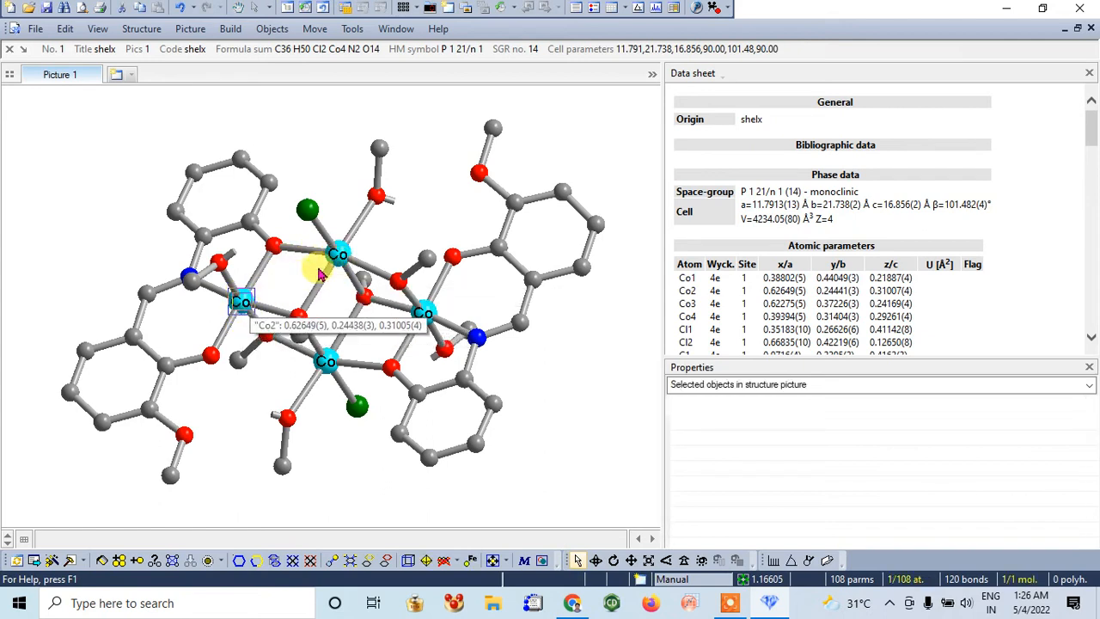
{"action": "left_click", "coordinate": [339, 254], "text": "shift"}
{"action": "left_click", "coordinate": [423, 311], "text": "shift"}
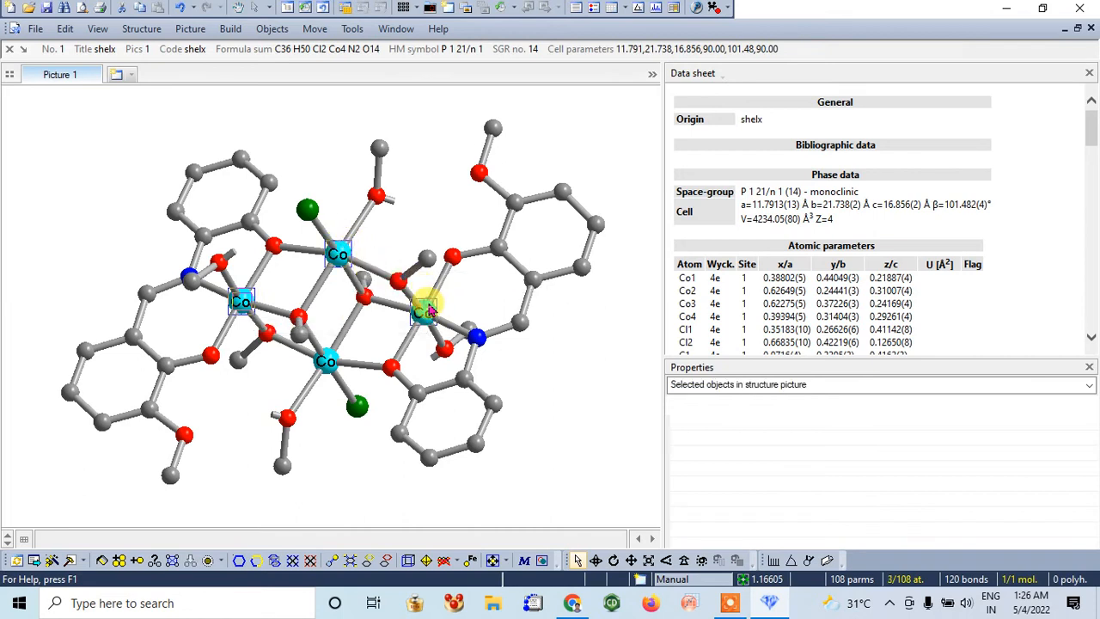
{"action": "left_click", "coordinate": [330, 357], "text": "shift"}
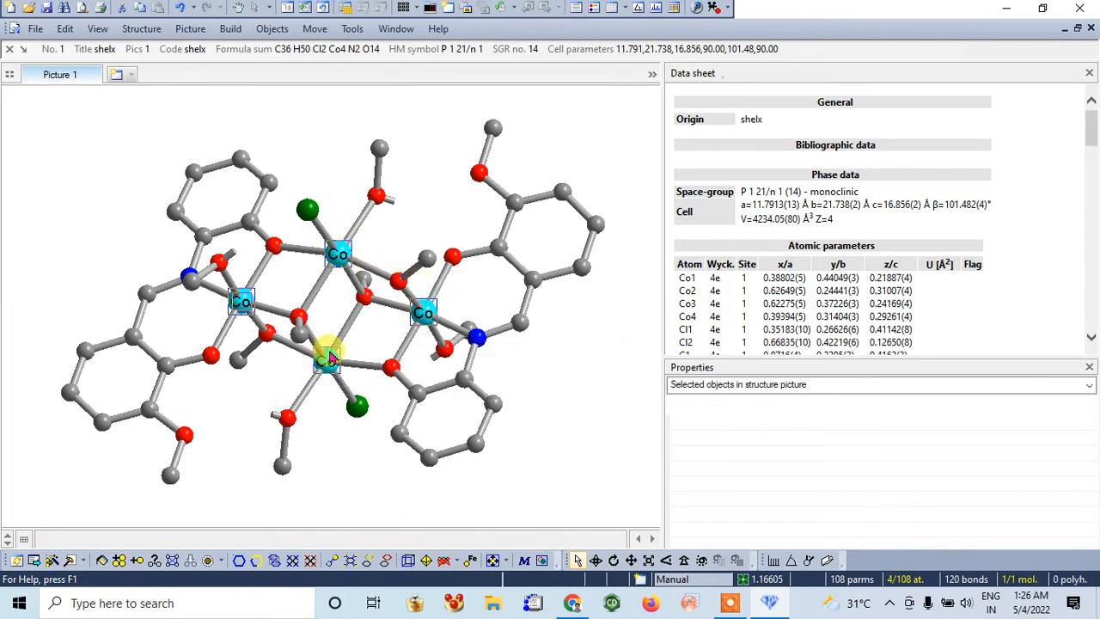
{"action": "right_click", "coordinate": [330, 356]}
{"action": "mouse_move", "coordinate": [430, 205]}
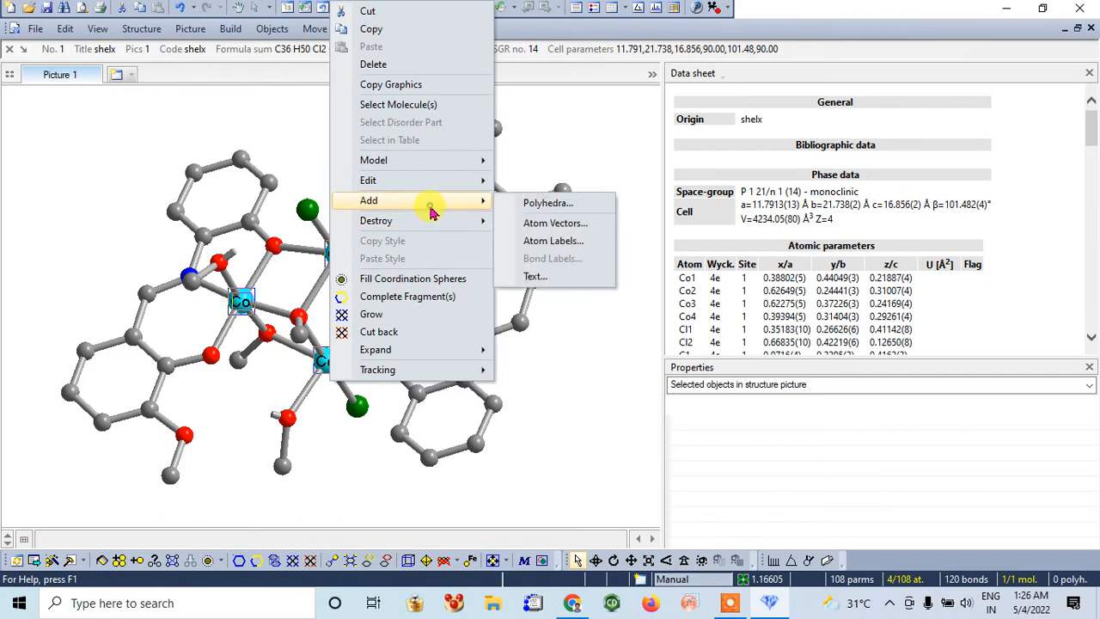
{"action": "left_click", "coordinate": [531, 206]}
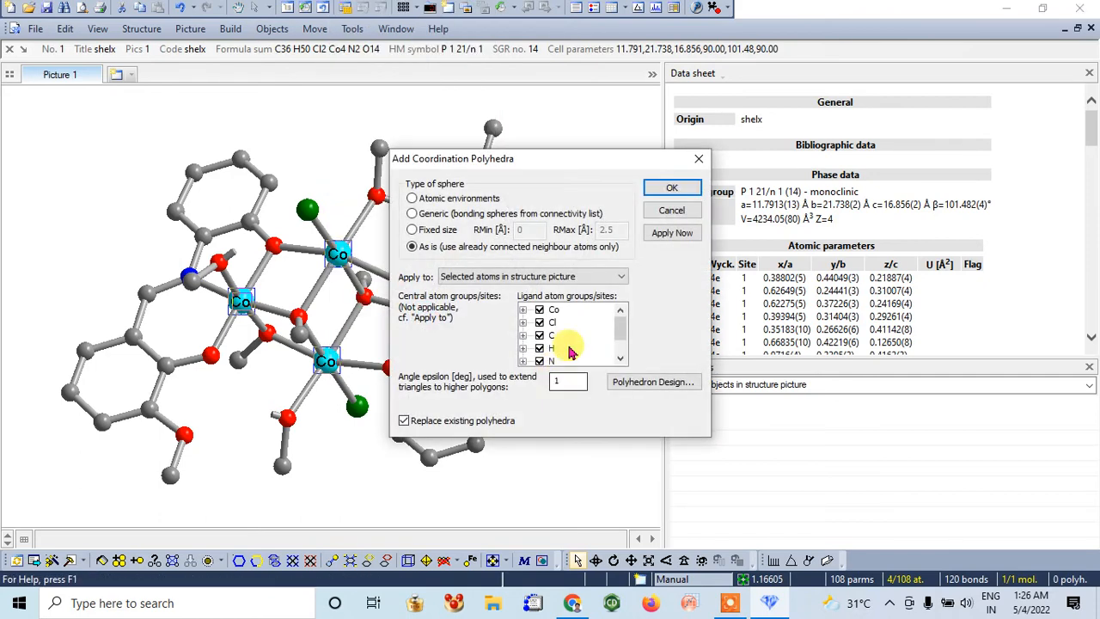
{"action": "left_click", "coordinate": [661, 187]}
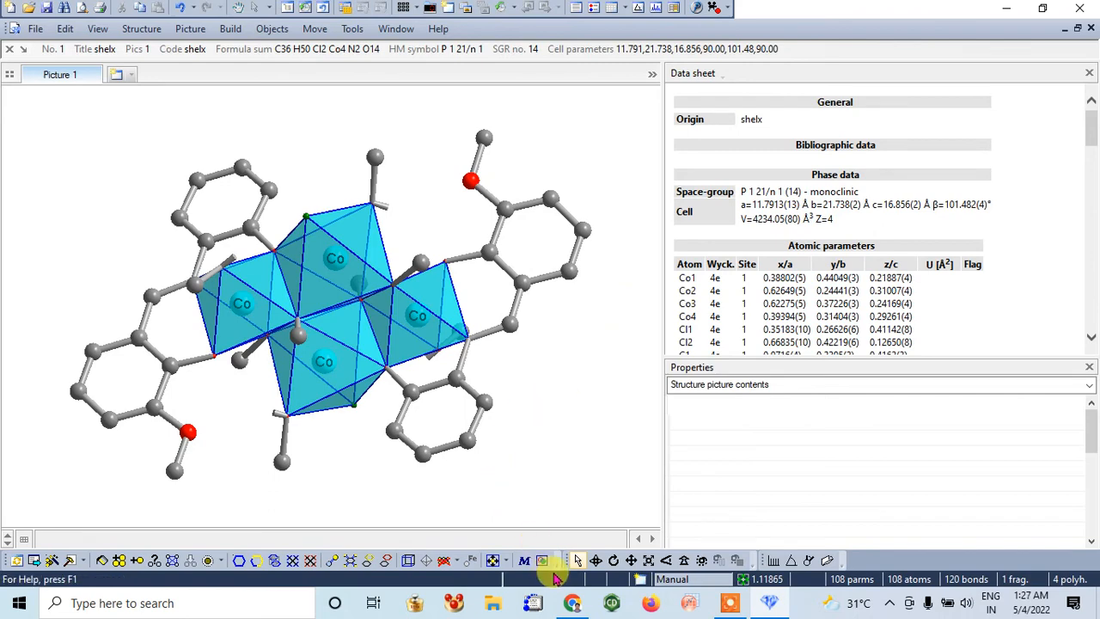
Rotate the structure about the x- and y-axes to an open orientation that shows all four cobalt polyhedra clearly
{"action": "left_click", "coordinate": [595, 560]}
{"action": "left_click_drag", "start_coordinate": [566, 458], "coordinate": [410, 421]}
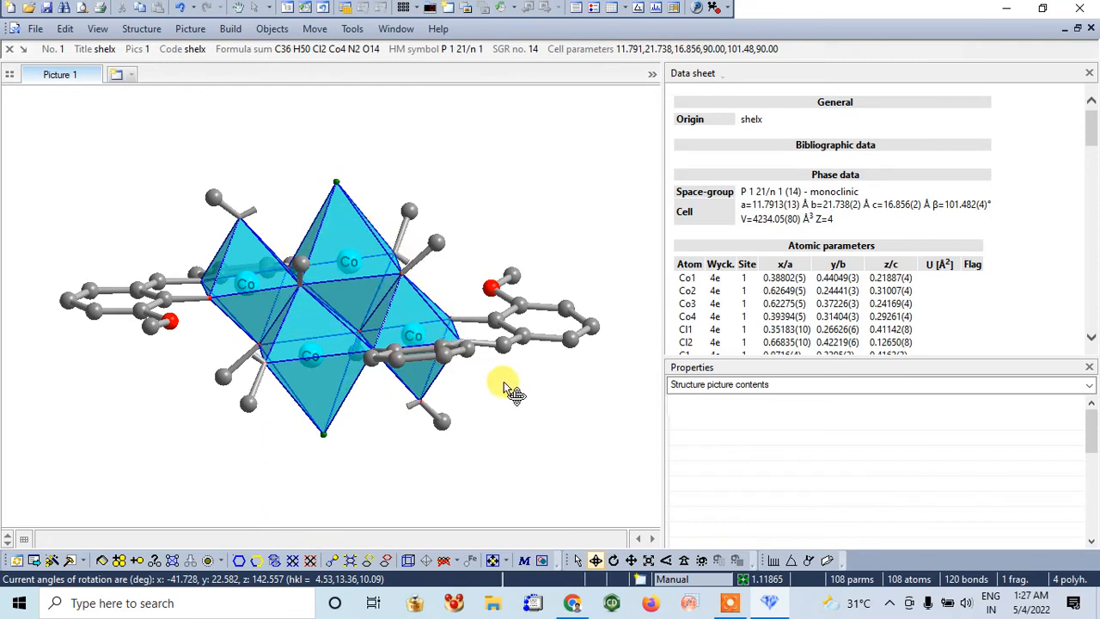
{"action": "left_click", "coordinate": [576, 559]}
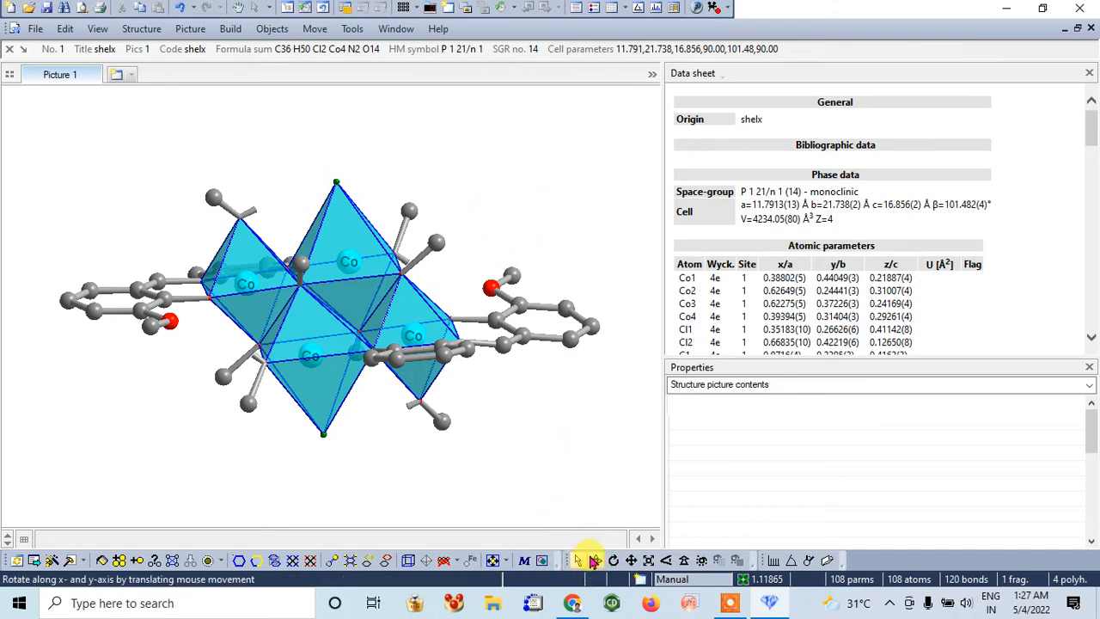
{"action": "left_click", "coordinate": [595, 560]}
{"action": "left_click_drag", "start_coordinate": [540, 179], "coordinate": [507, 221]}
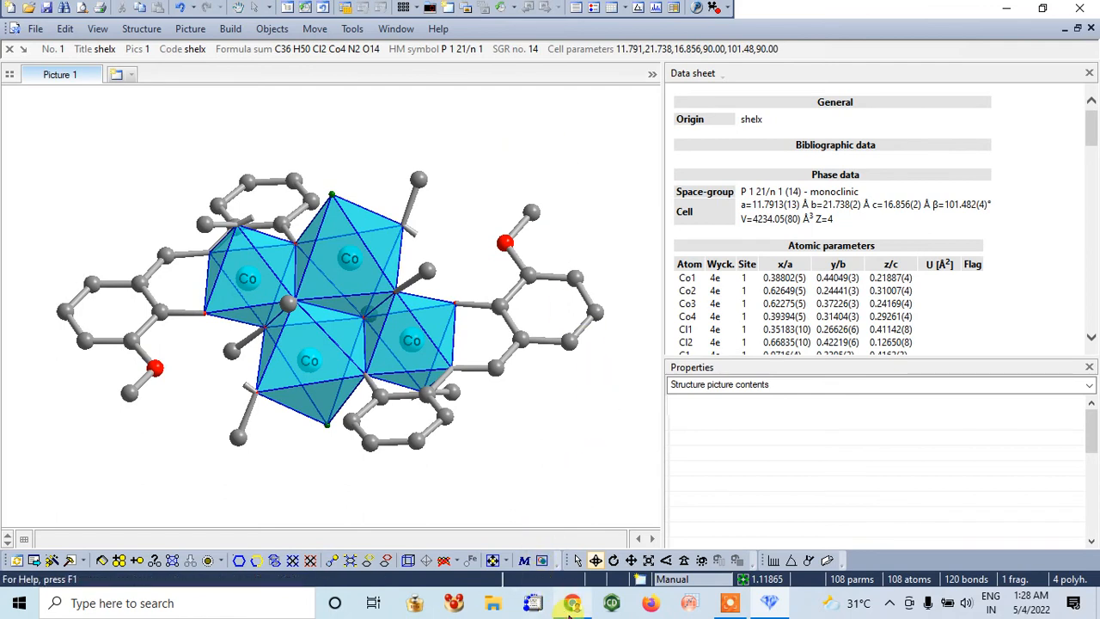
{"action": "left_click", "coordinate": [732, 605]}
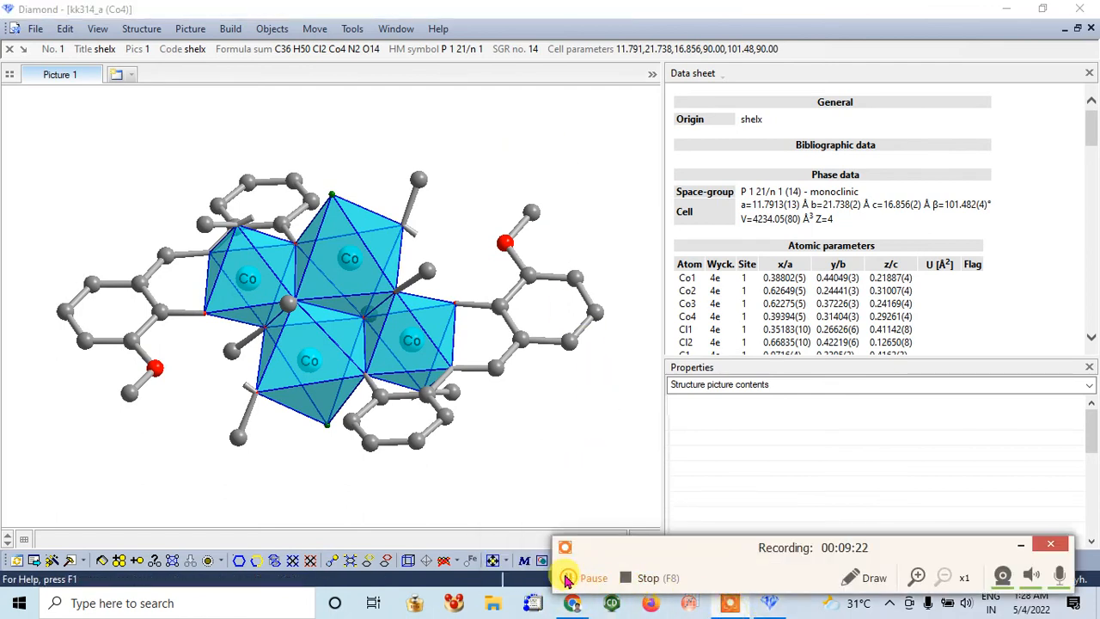
{"action": "left_click", "coordinate": [568, 579]}
{"action": "left_click", "coordinate": [567, 579]}
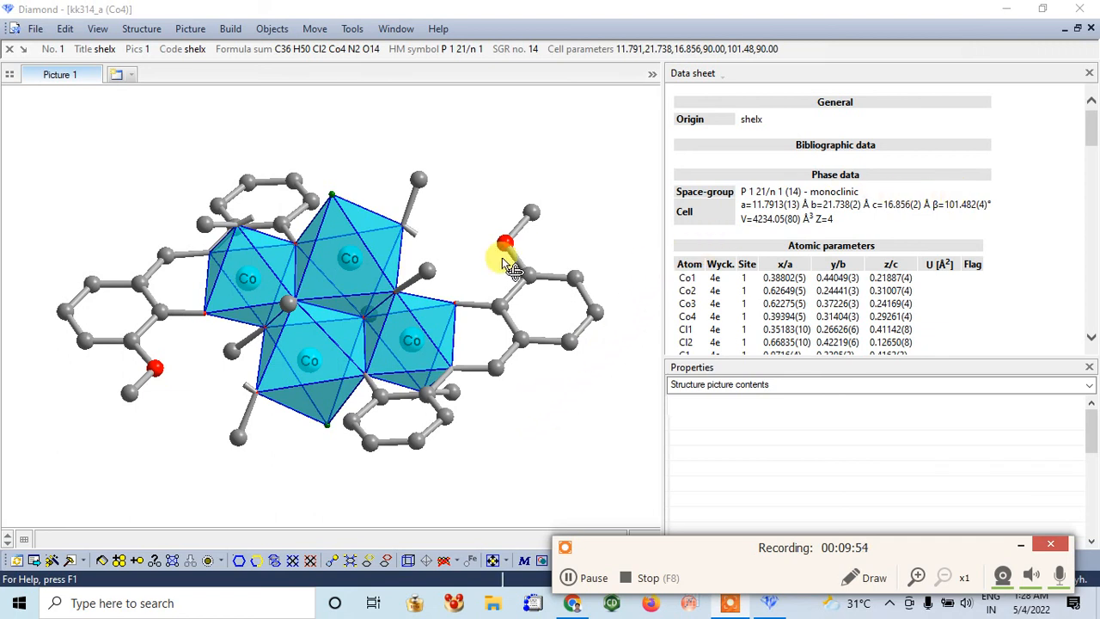
{"action": "left_click", "coordinate": [1055, 547]}
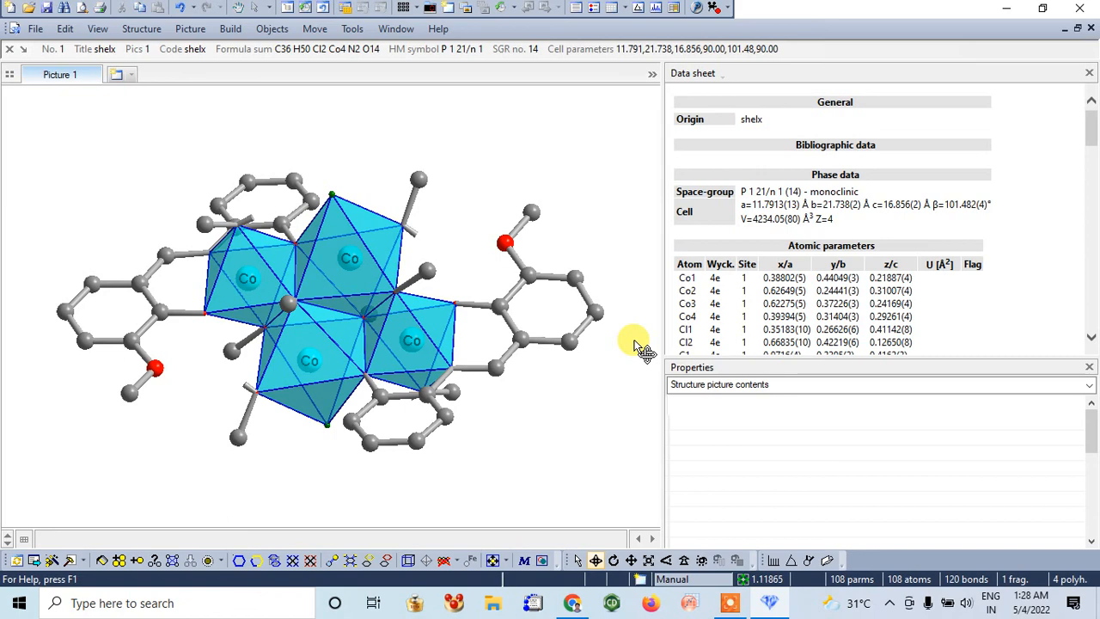
{"action": "left_click", "coordinate": [729, 603]}
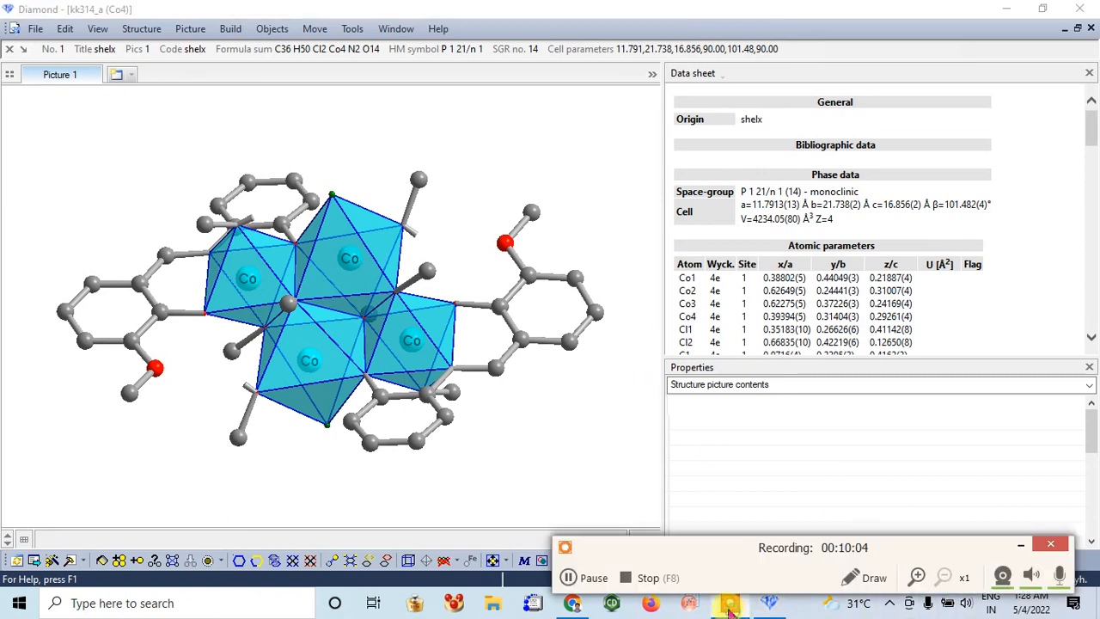